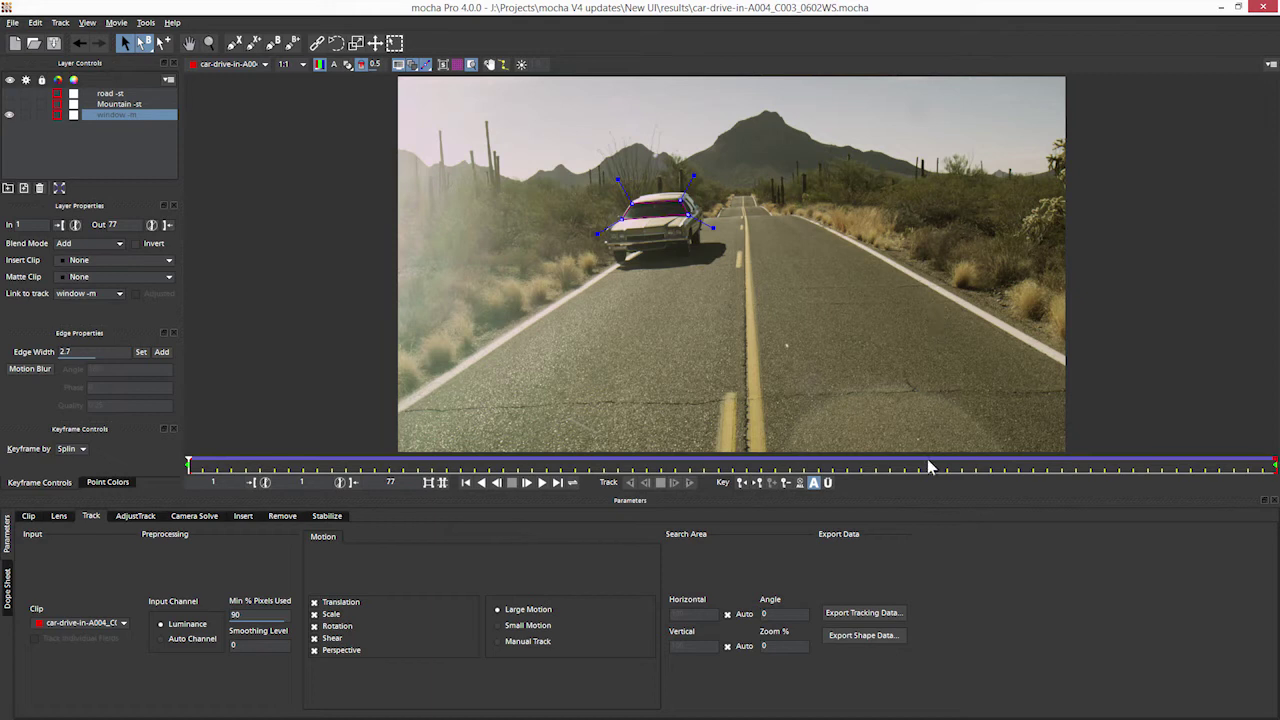
- Stop near frame 25 and copy the window shape to the clipboard as Adobe Premiere shape data
click(529, 482)
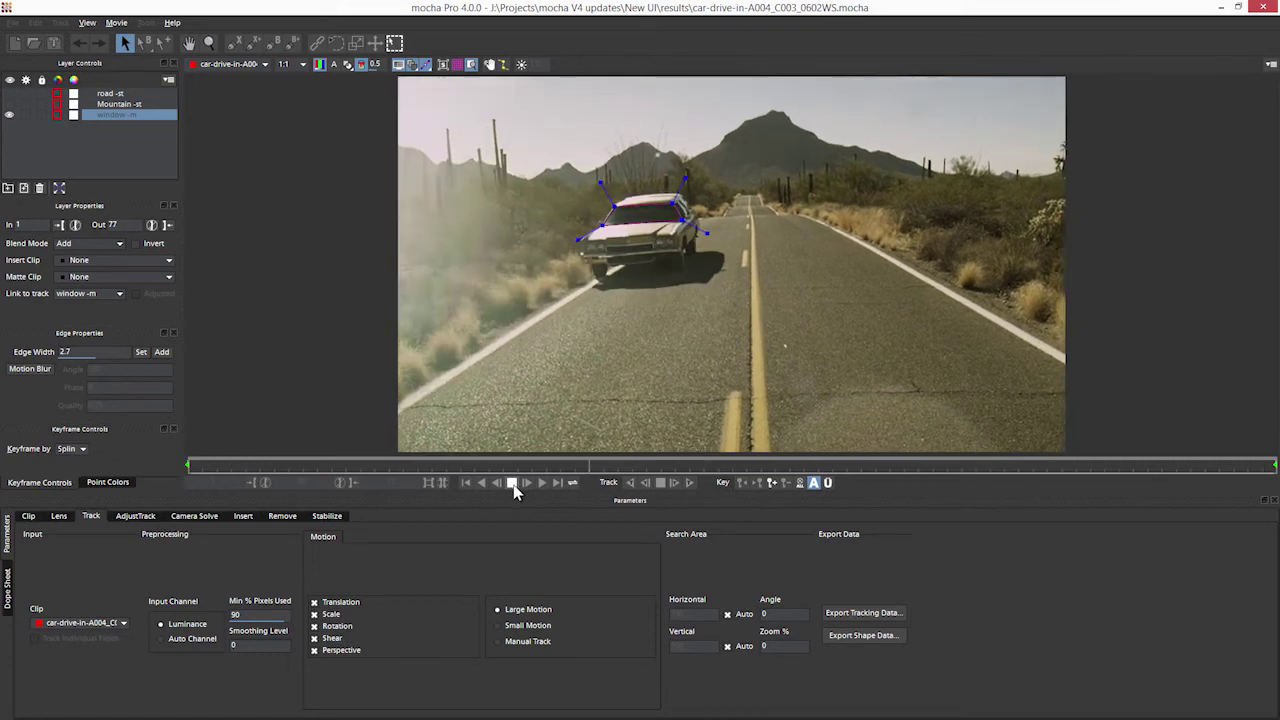
key(space)
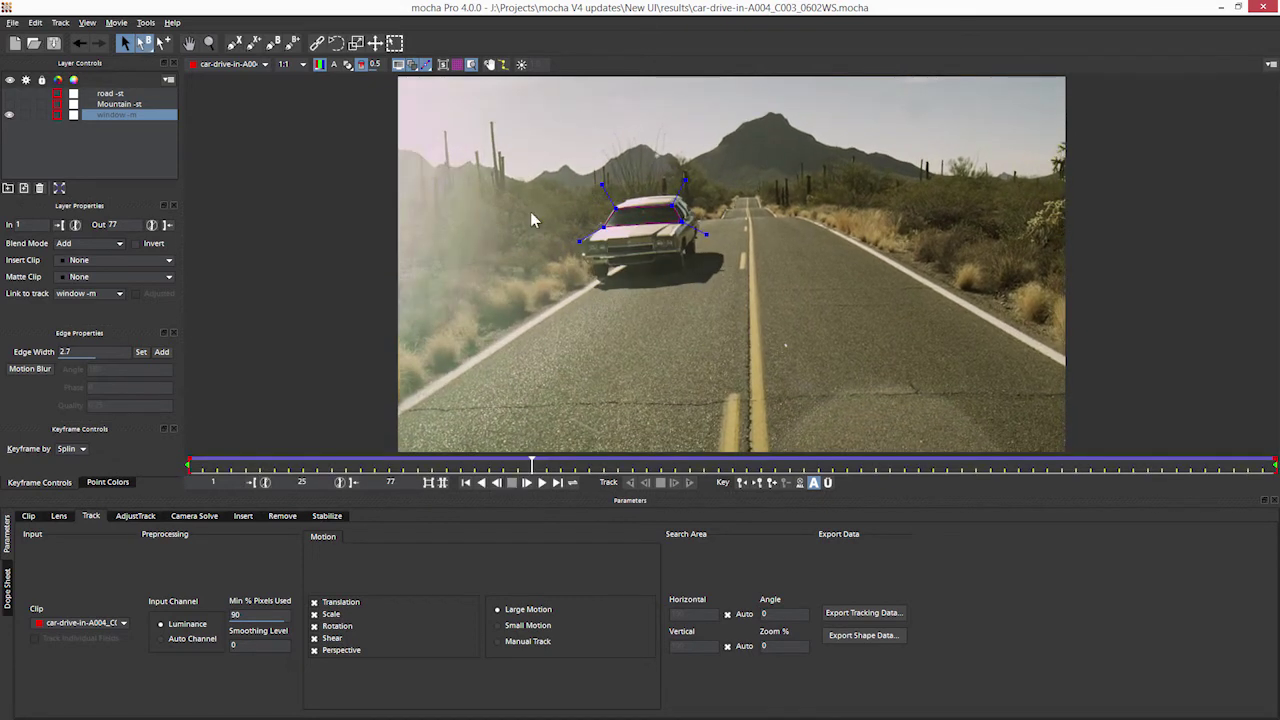
click(863, 635)
click(636, 347)
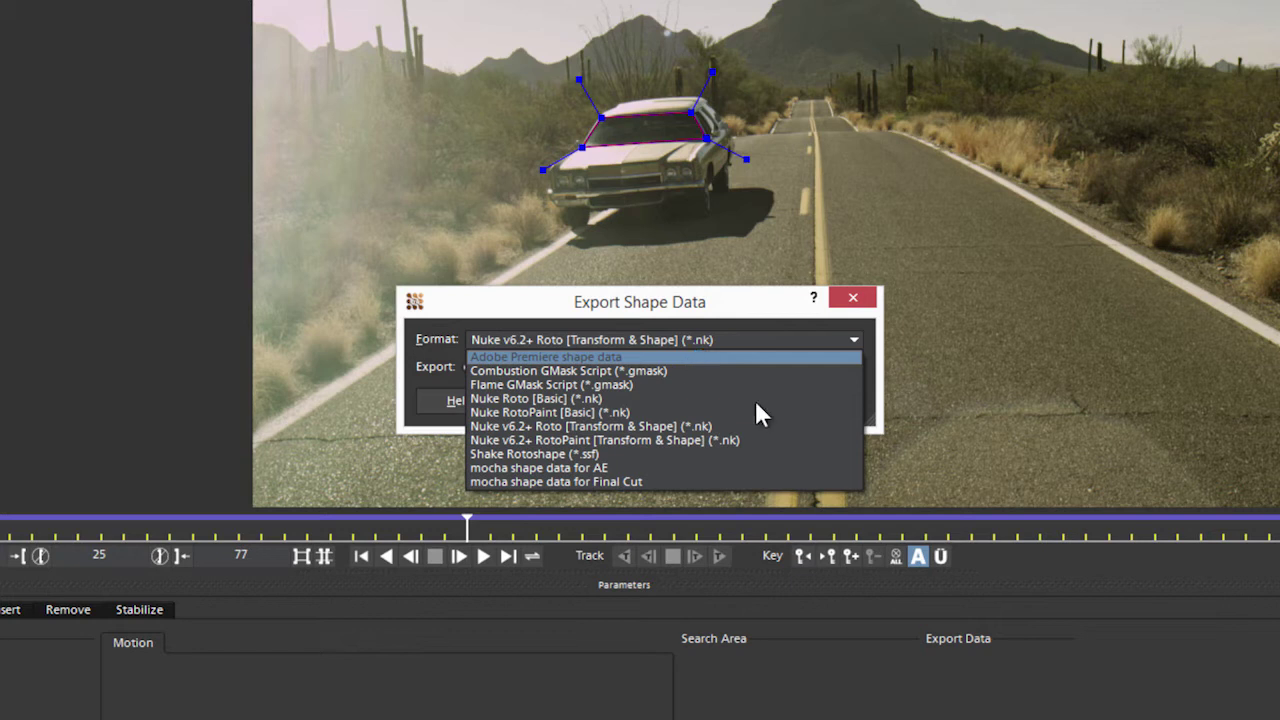
key(Return)
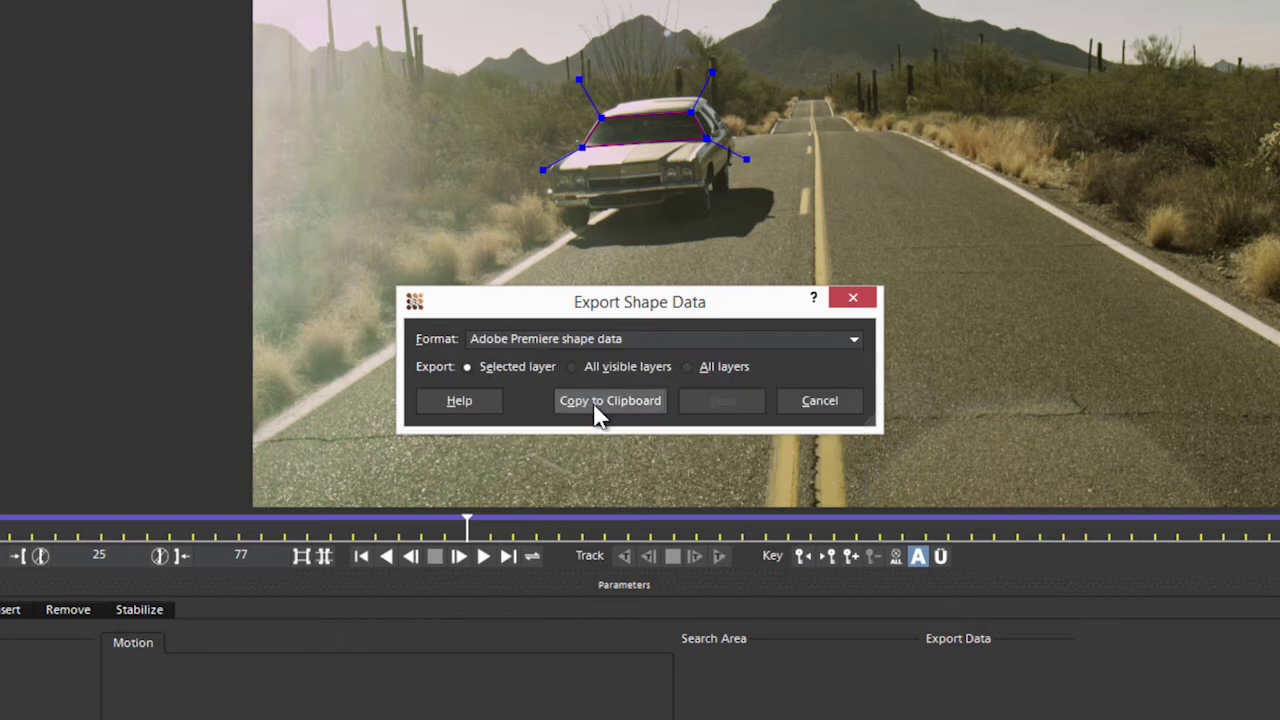
click(596, 404)
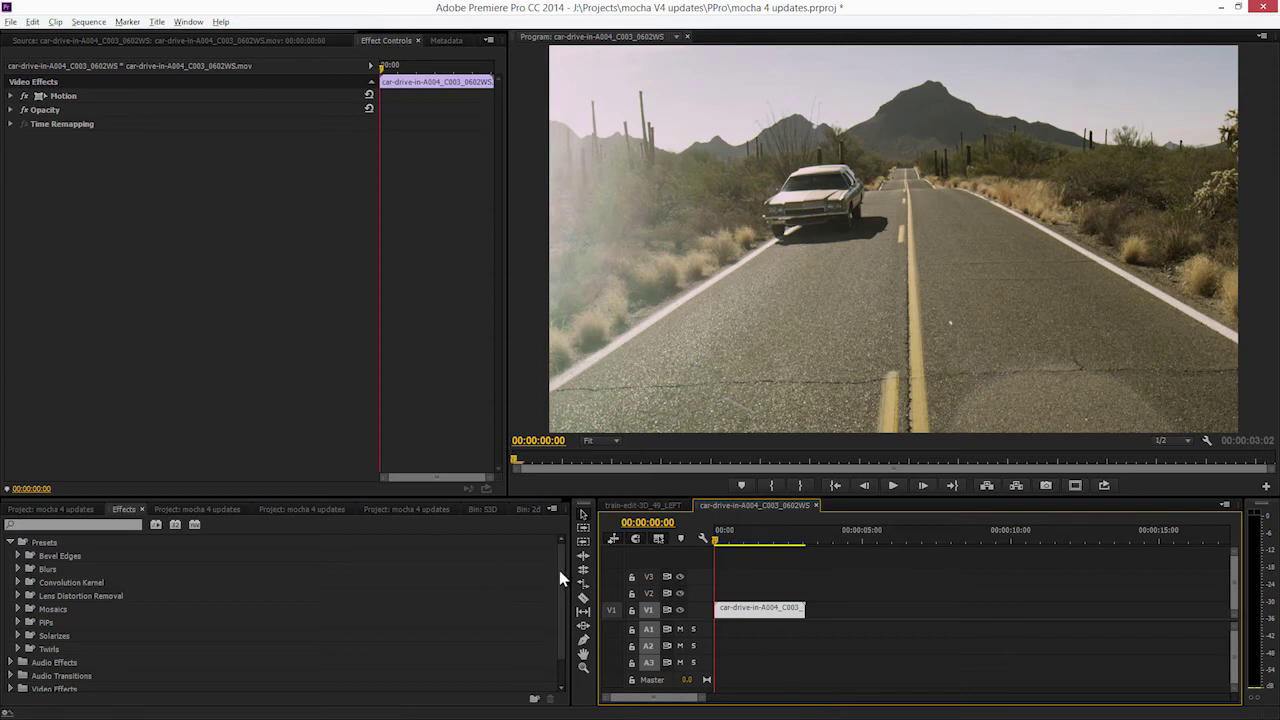
- Filter the effects by 'fast col' and drop Fast Color Corrector onto the car clip on V1
click(11, 543)
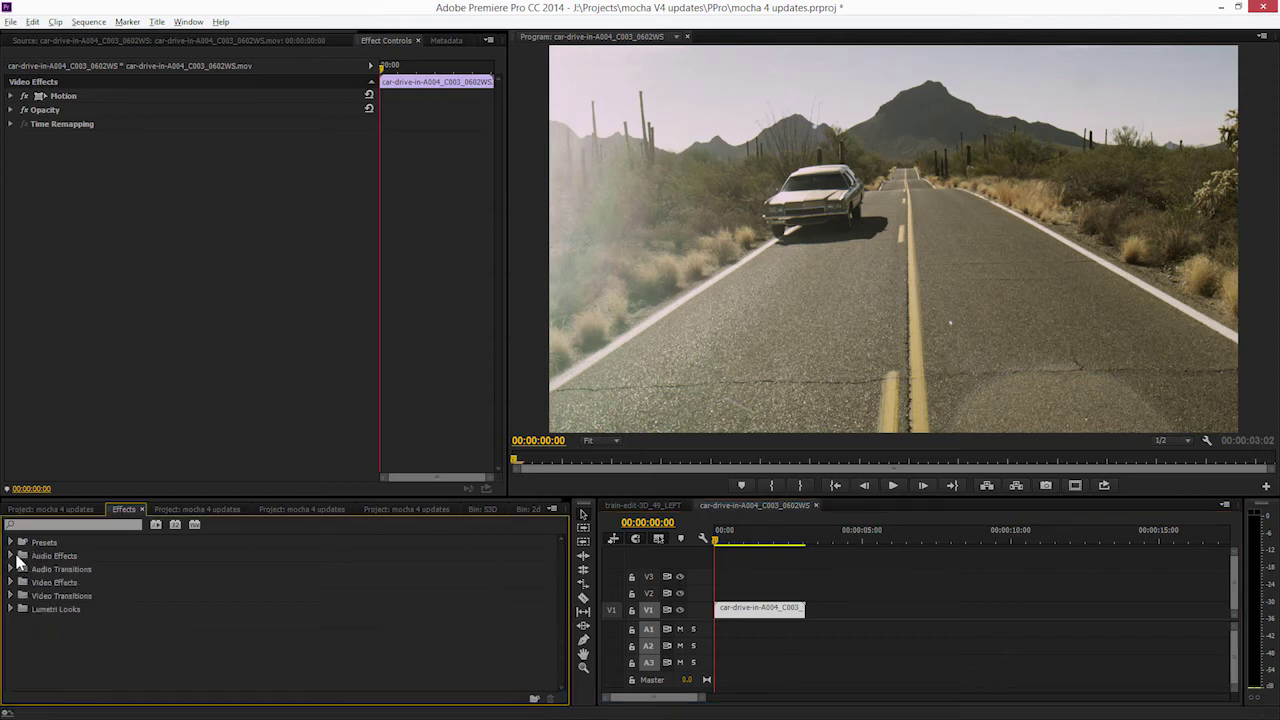
click(11, 583)
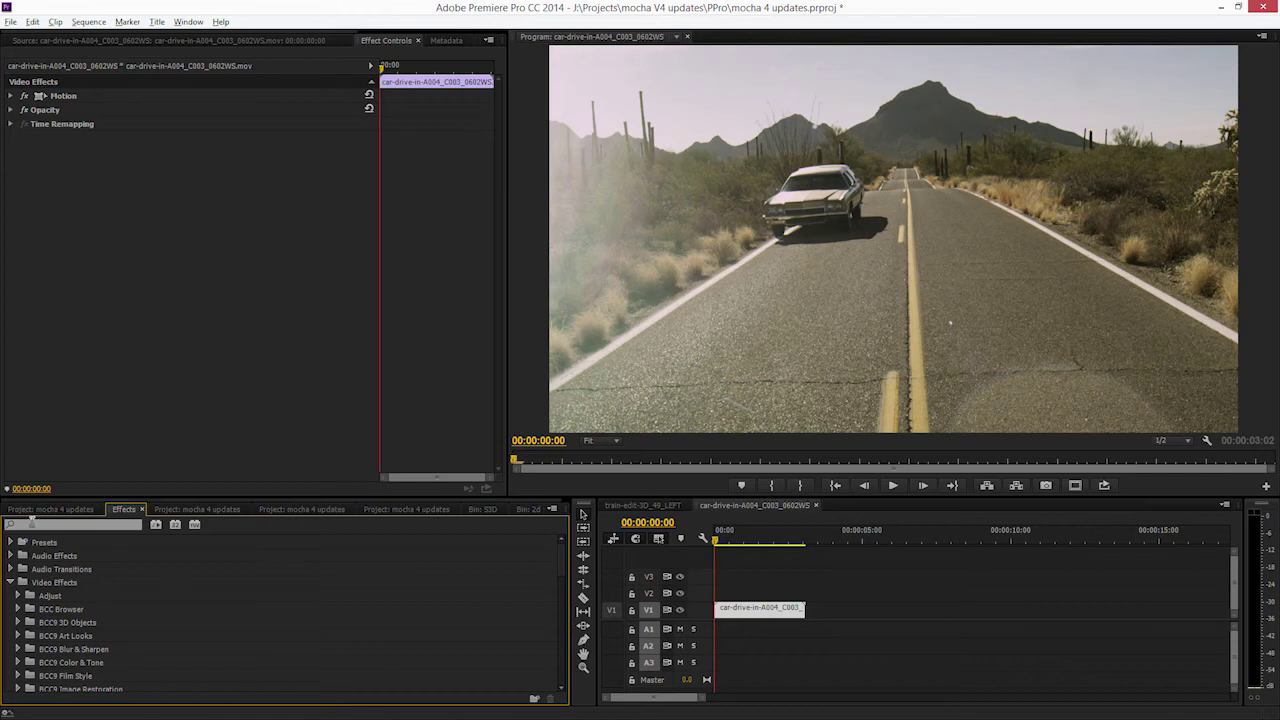
click(30, 522)
text(fast )
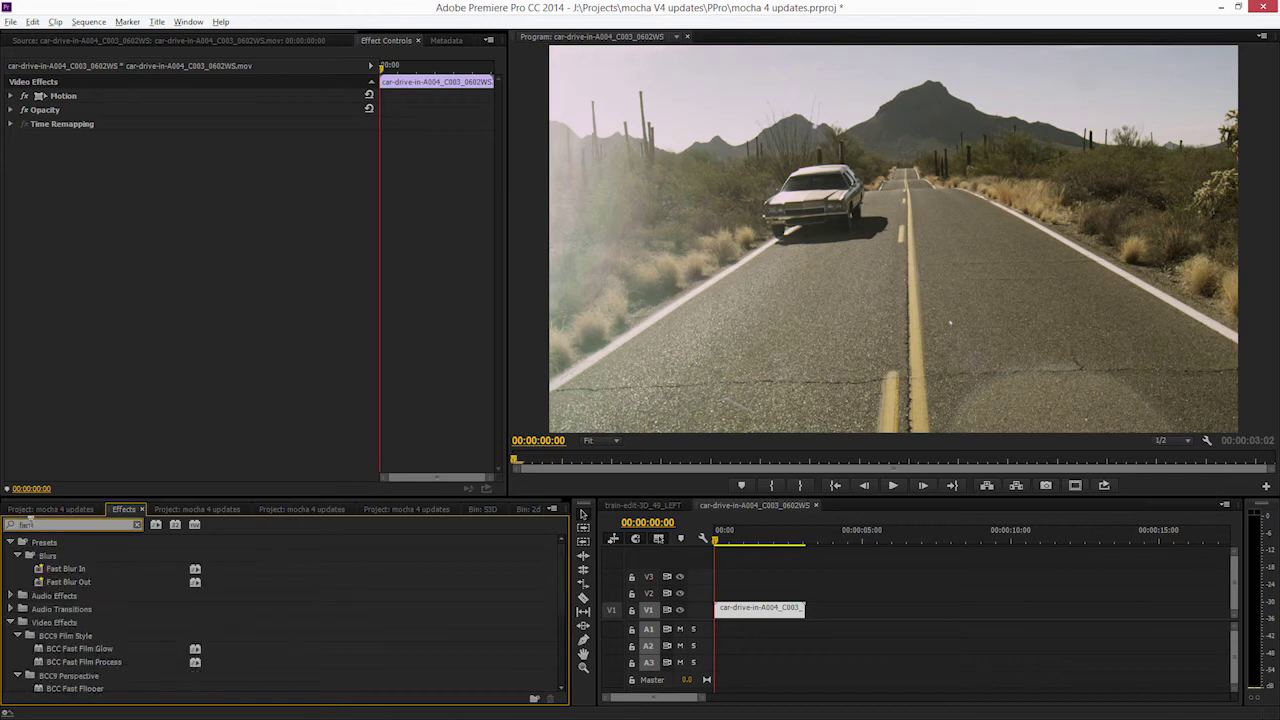
text(colo)
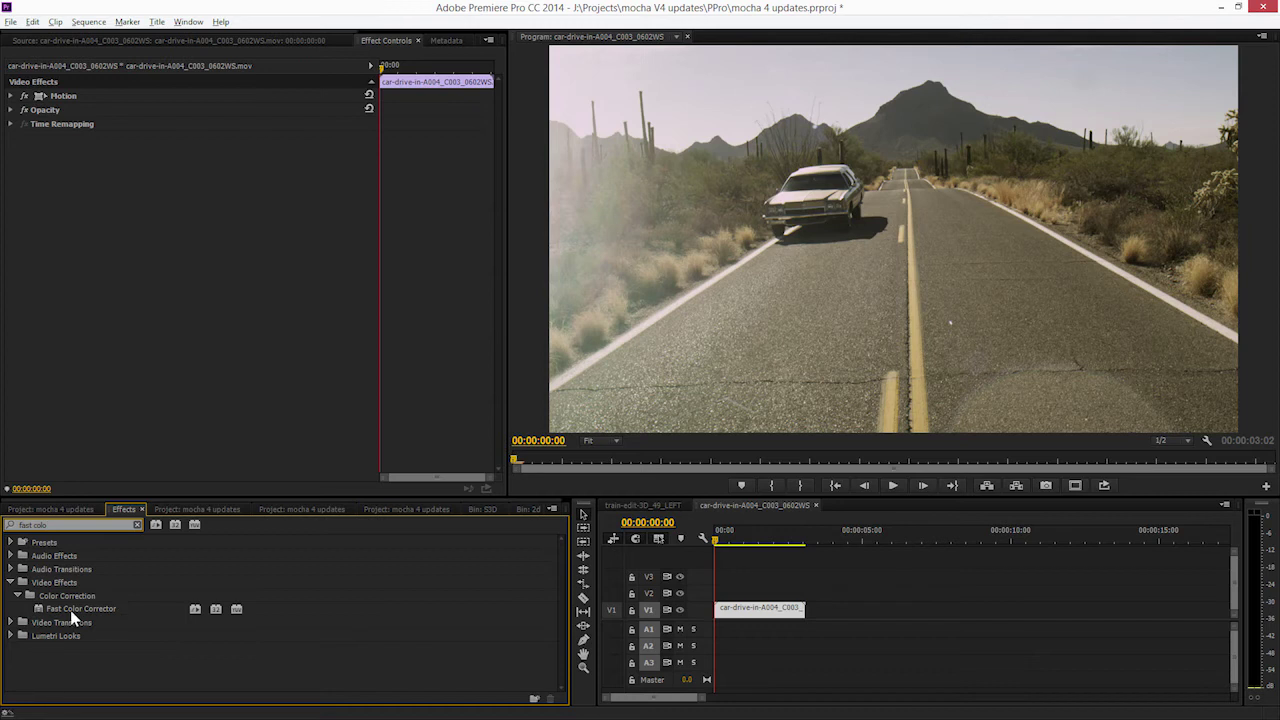
drag(72, 614, 762, 624)
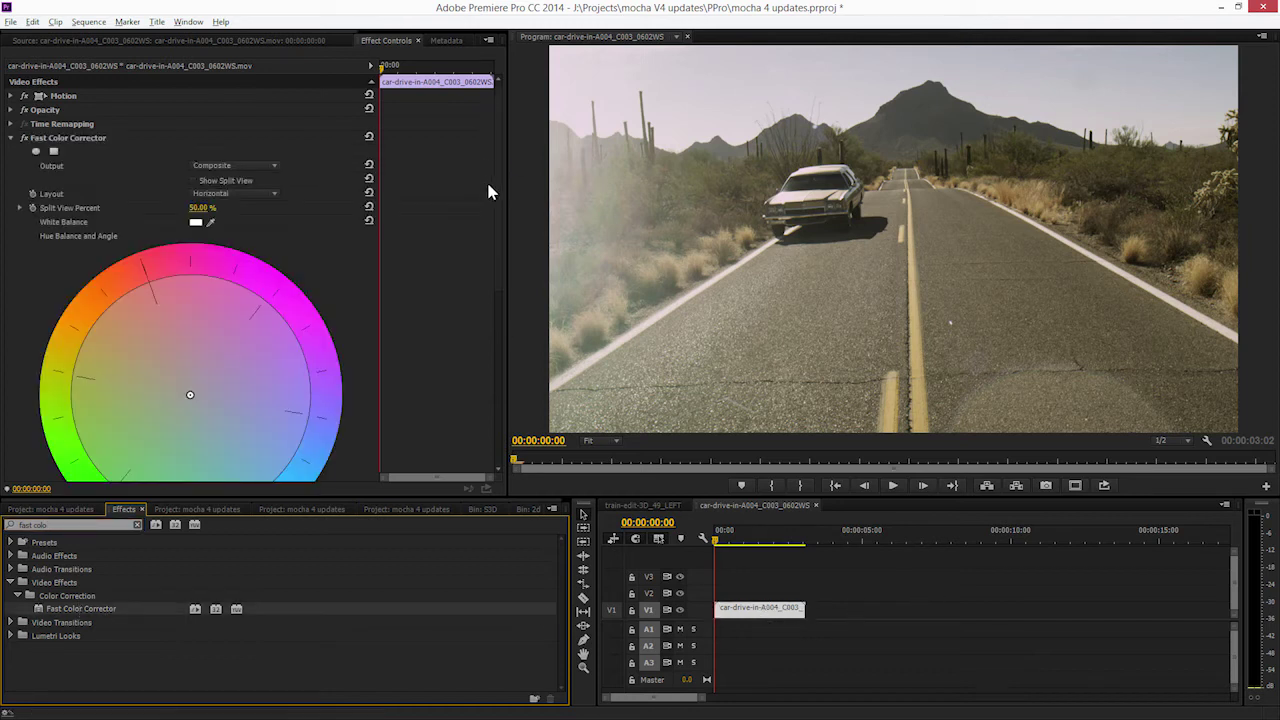
click(35, 151)
drag(822, 239, 722, 239)
click(487, 267)
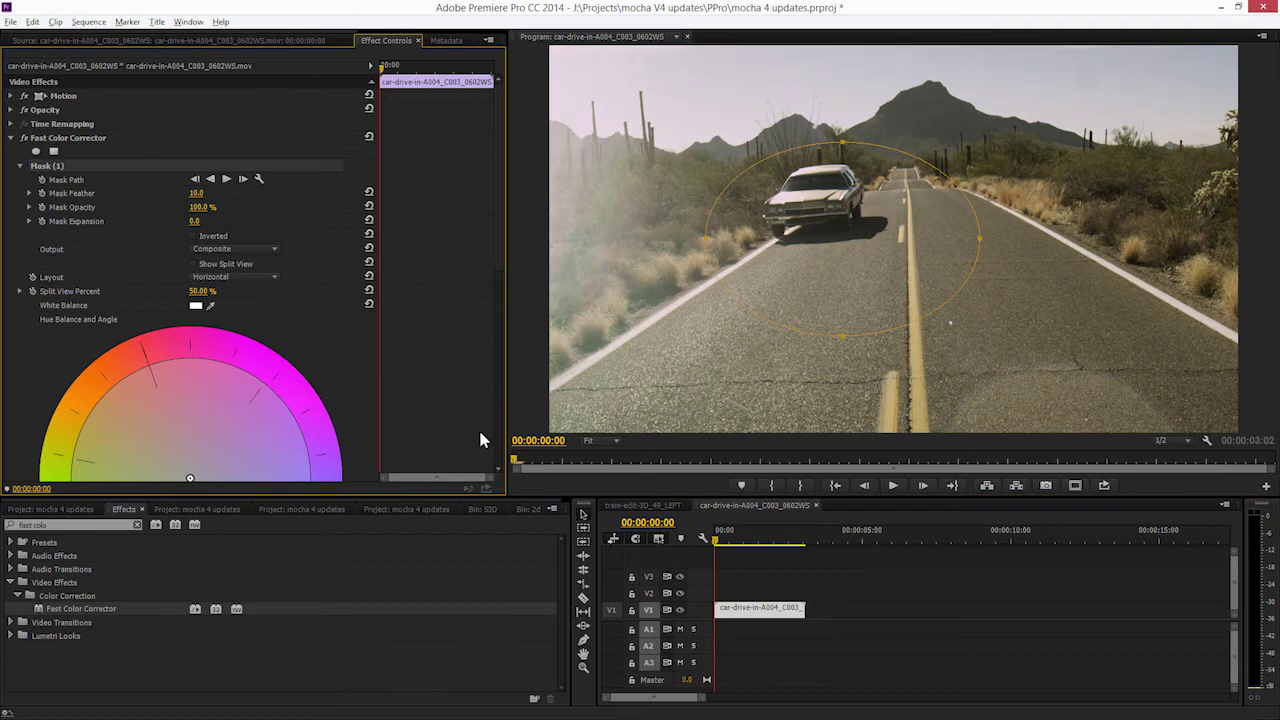
scroll(490, 430, down, 5)
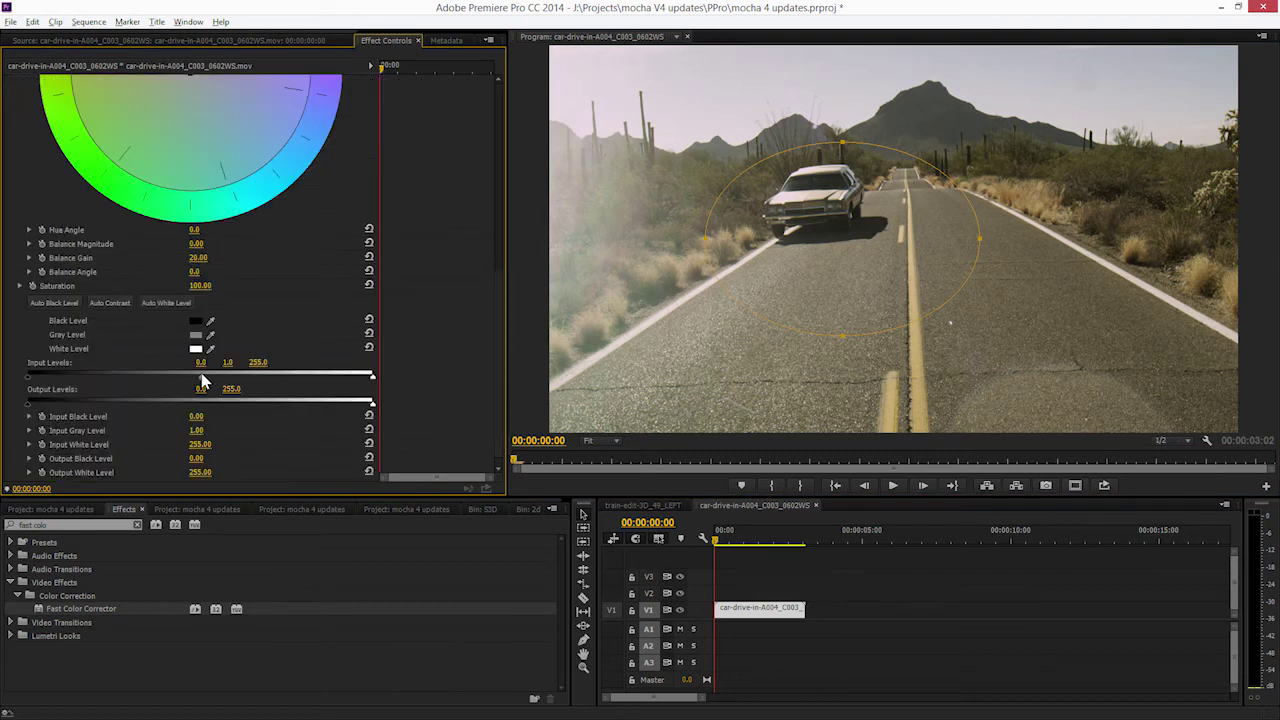
drag(201, 377, 123, 377)
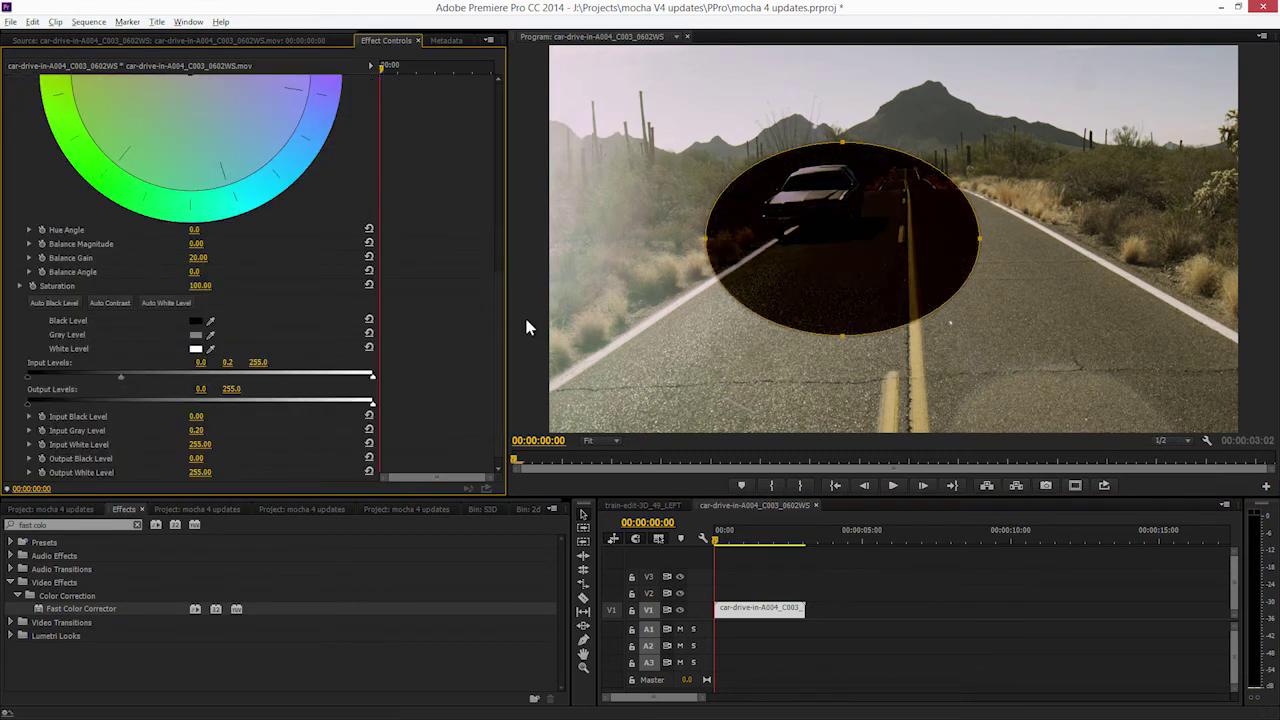
scroll(498, 305, up, 6)
click(24, 137)
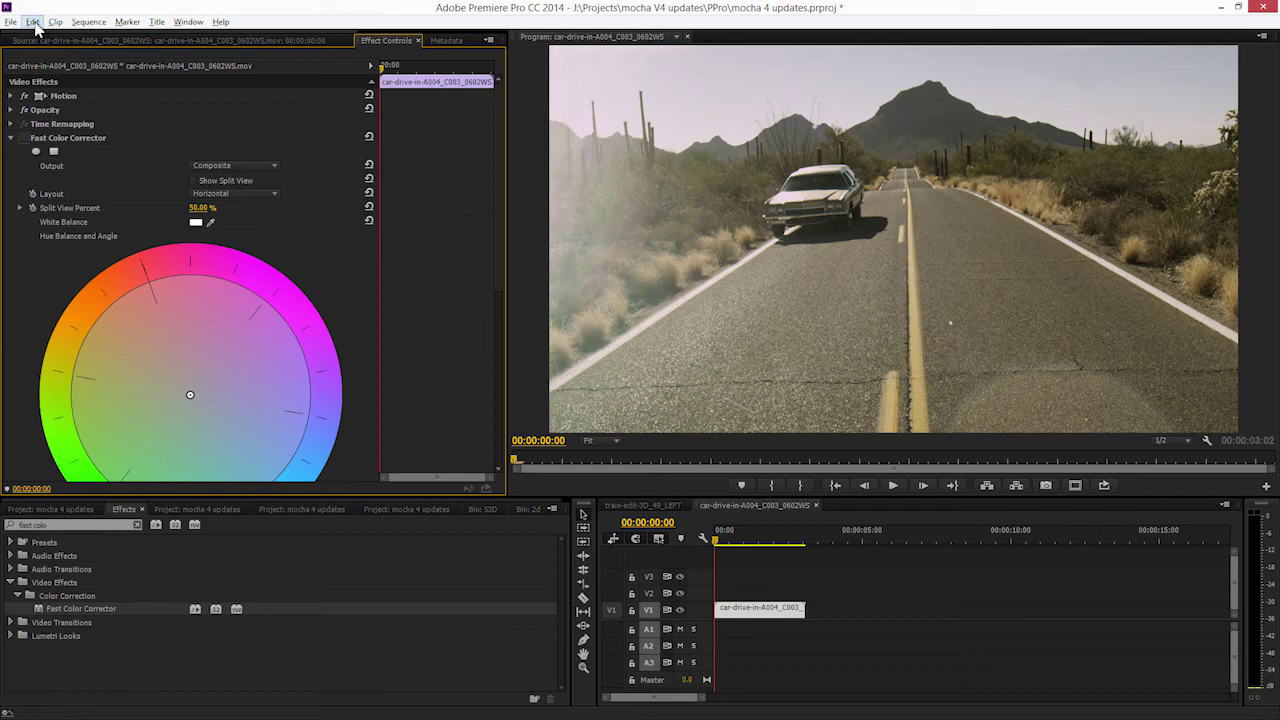
- Paste the copied mocha window mask into the selected Fast Color Corrector effect
click(70, 141)
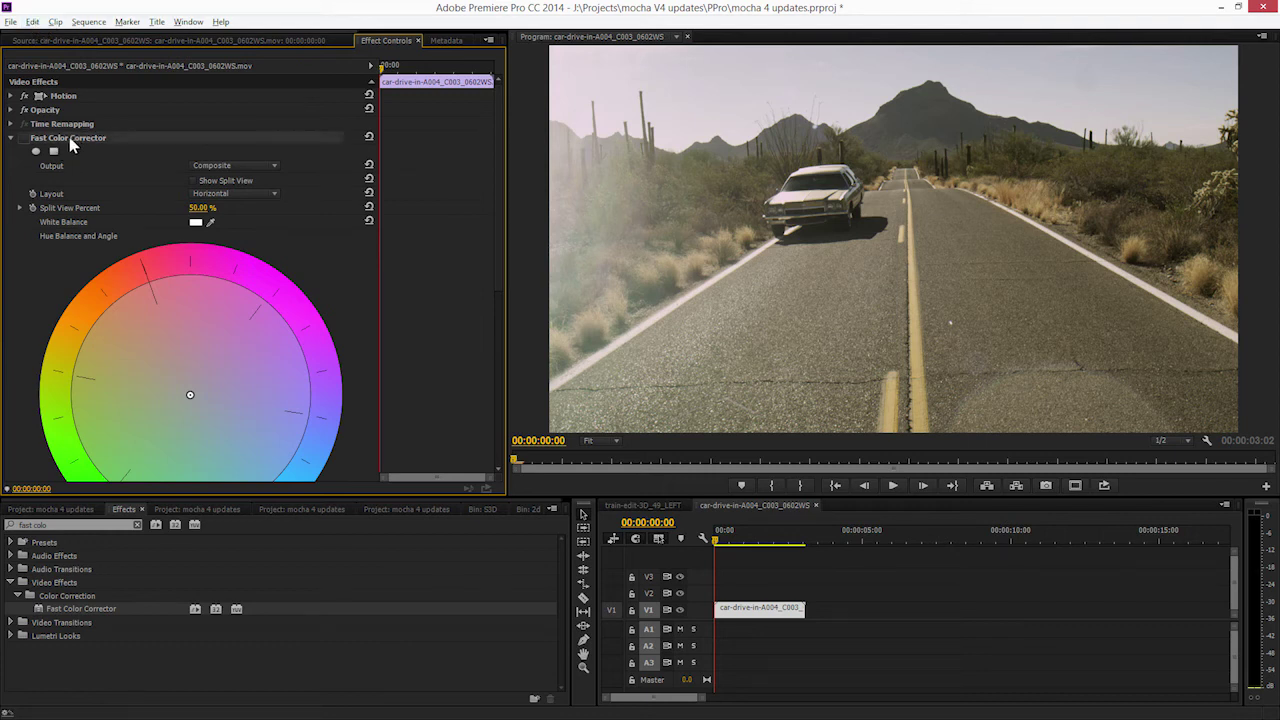
right_click(87, 138)
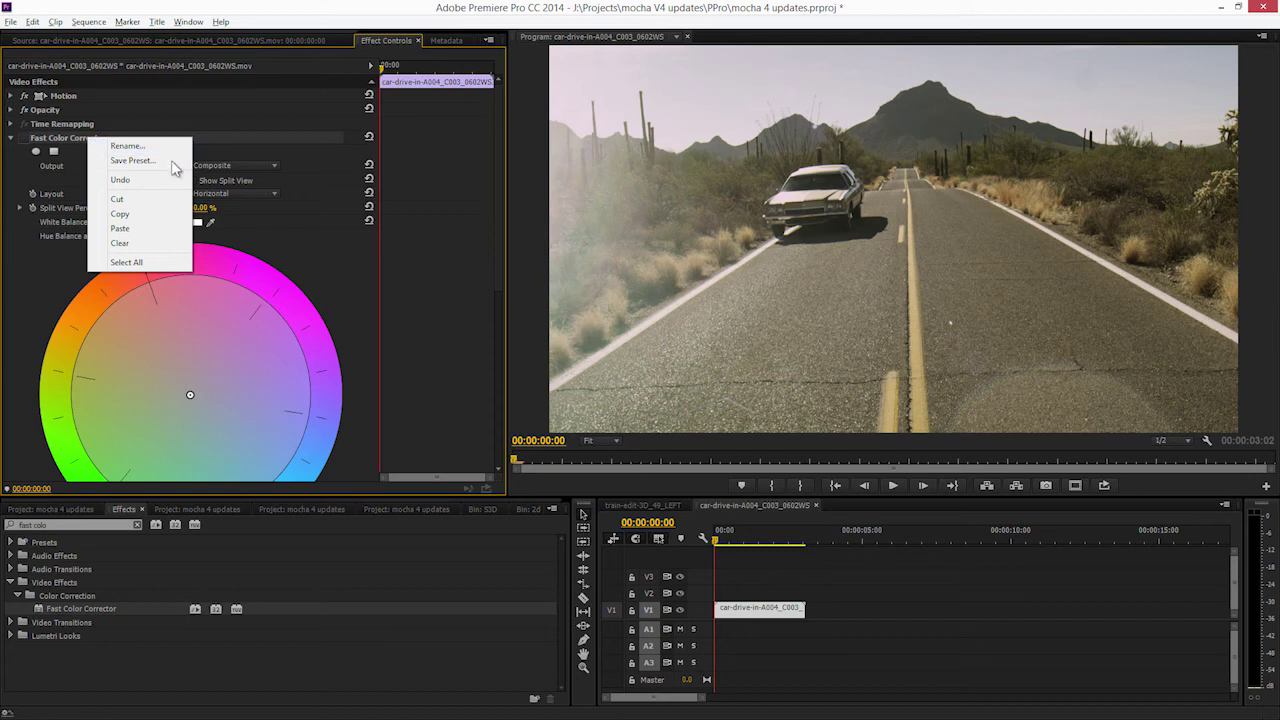
click(33, 21)
click(62, 100)
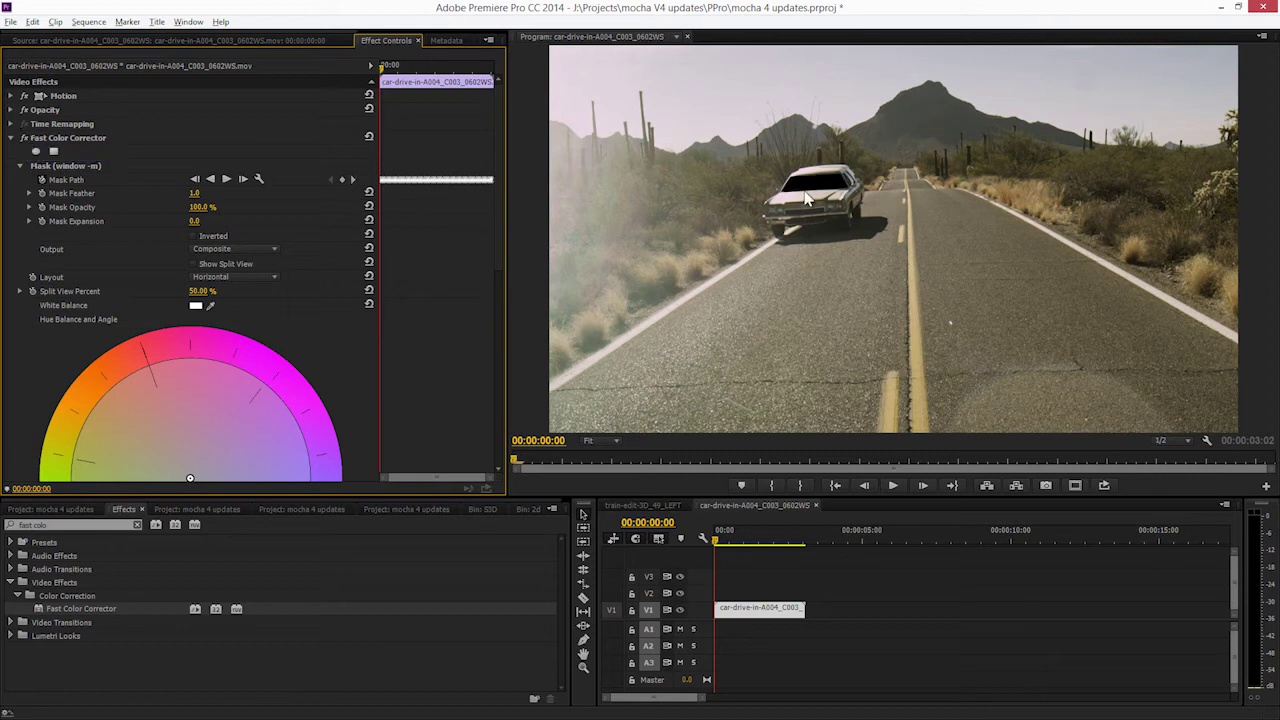
- Set Input Gray Level 0.63 and Output Black Level 23.14, leaving the mask uninverted
scroll(498, 300, down, 10)
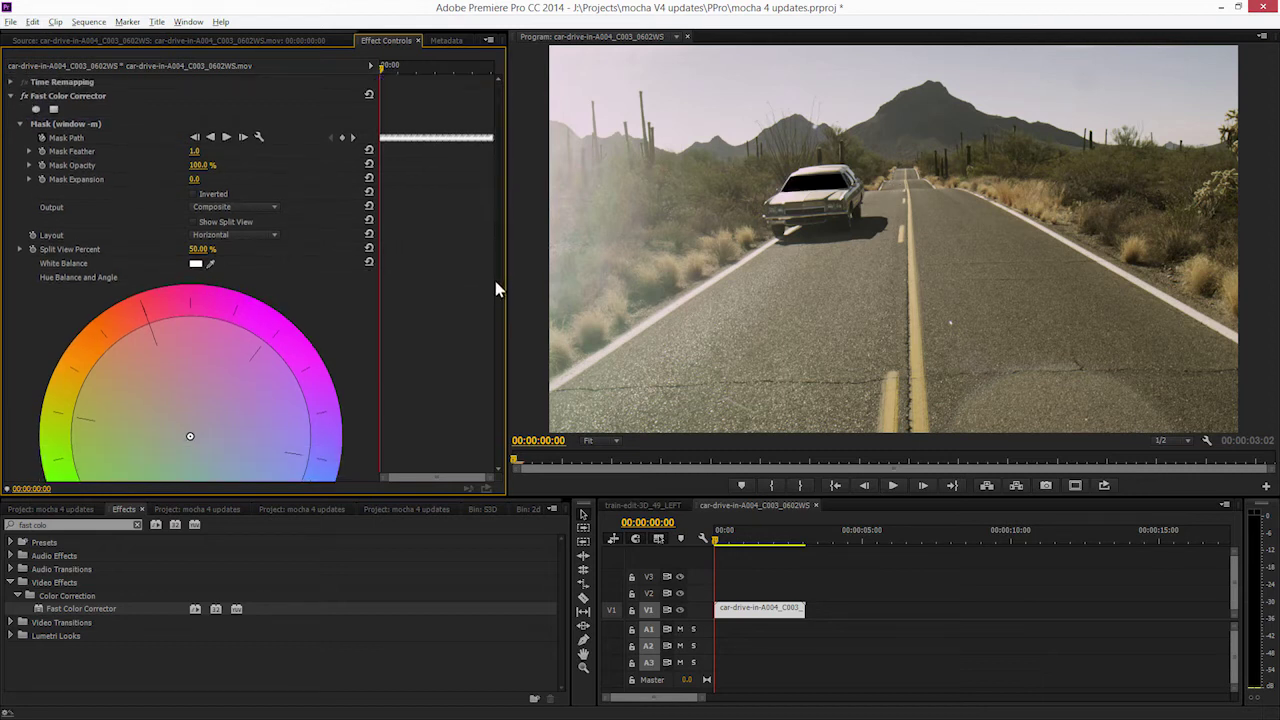
scroll(485, 458, down, 1)
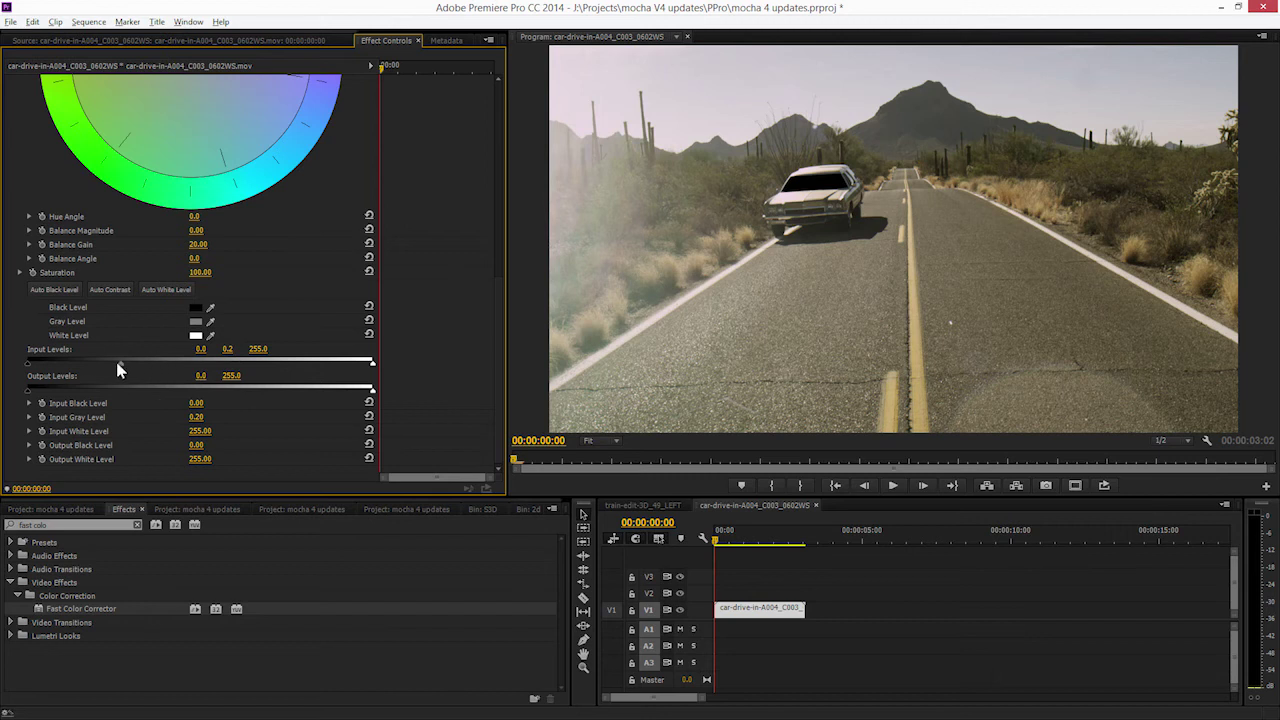
drag(163, 364, 178, 365)
drag(28, 390, 58, 391)
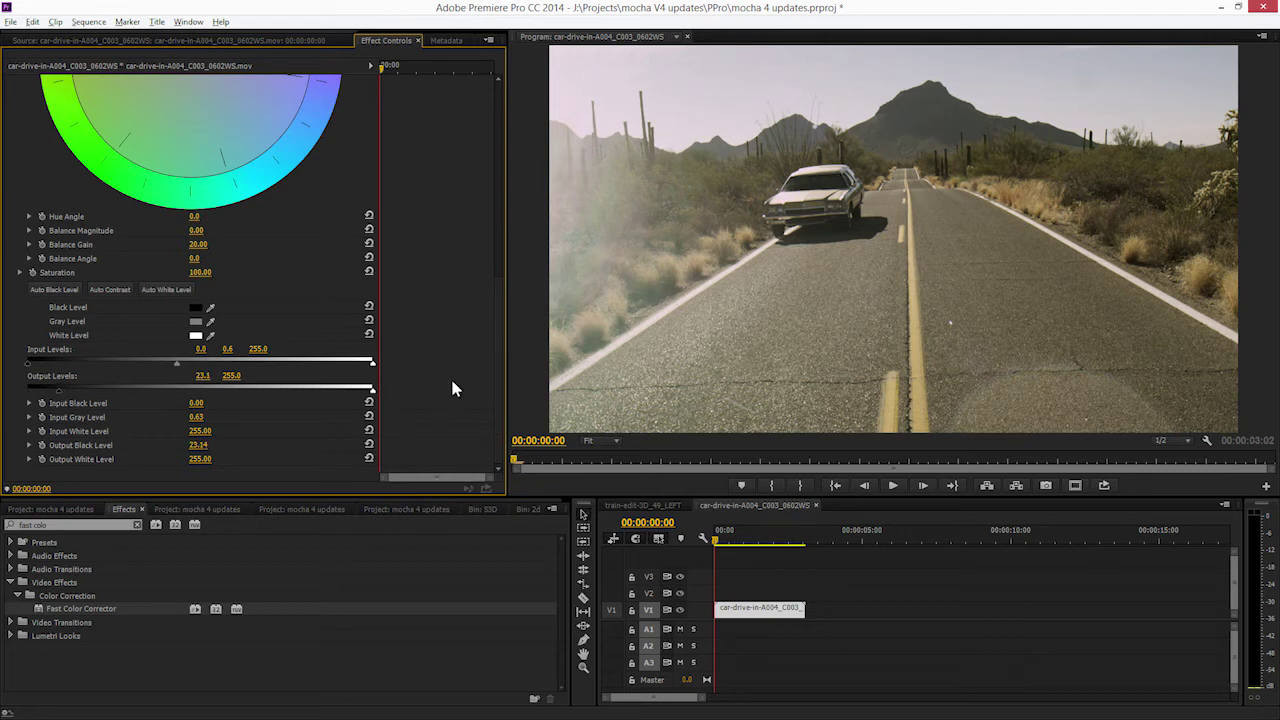
drag(492, 359, 420, 114)
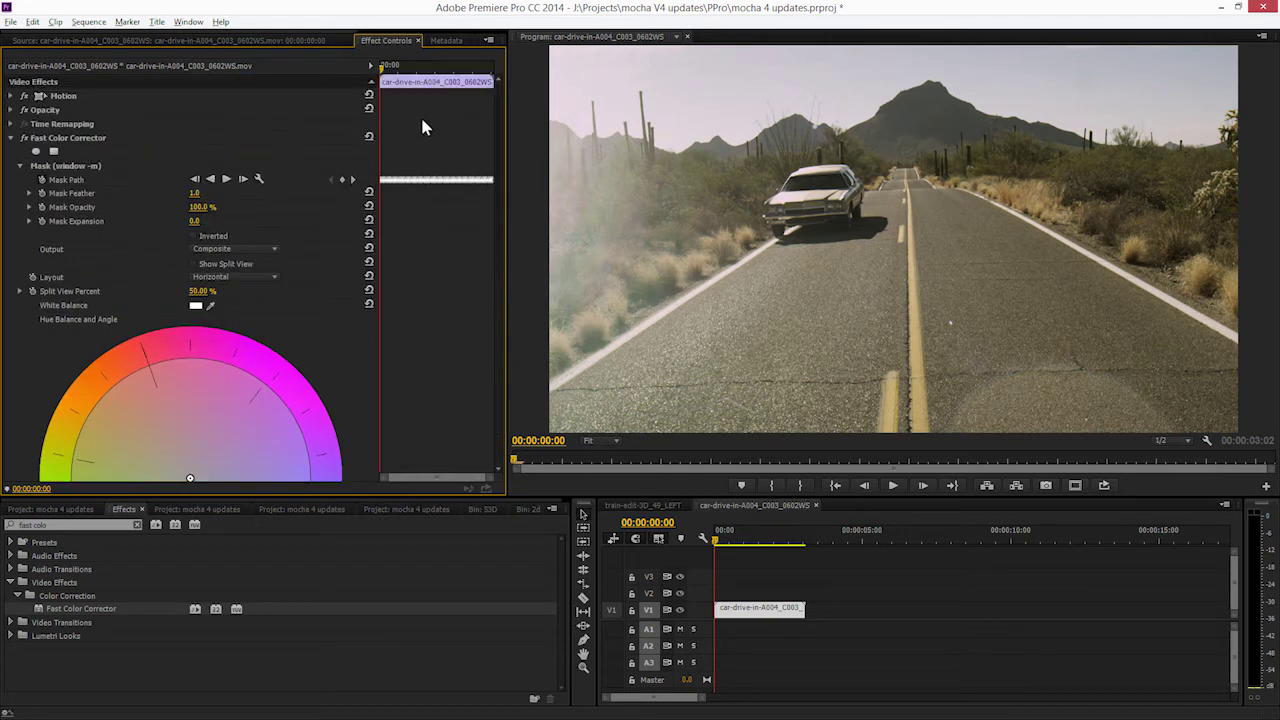
click(192, 237)
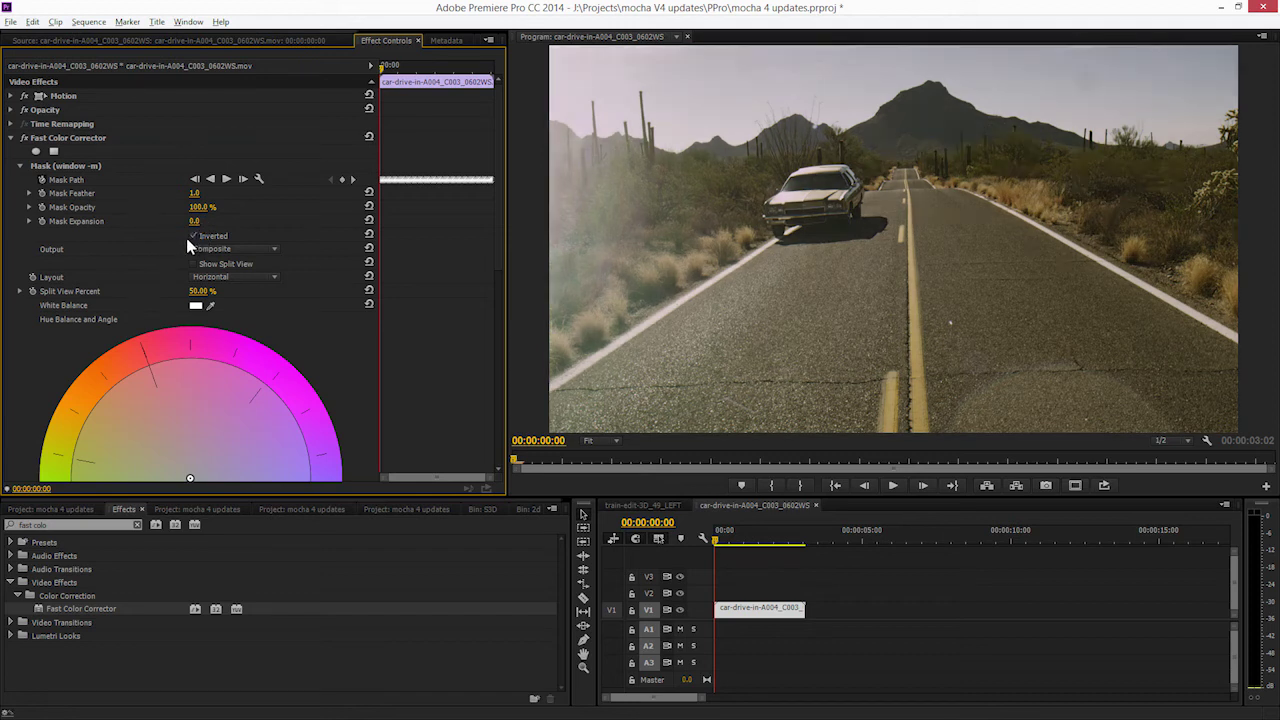
click(193, 236)
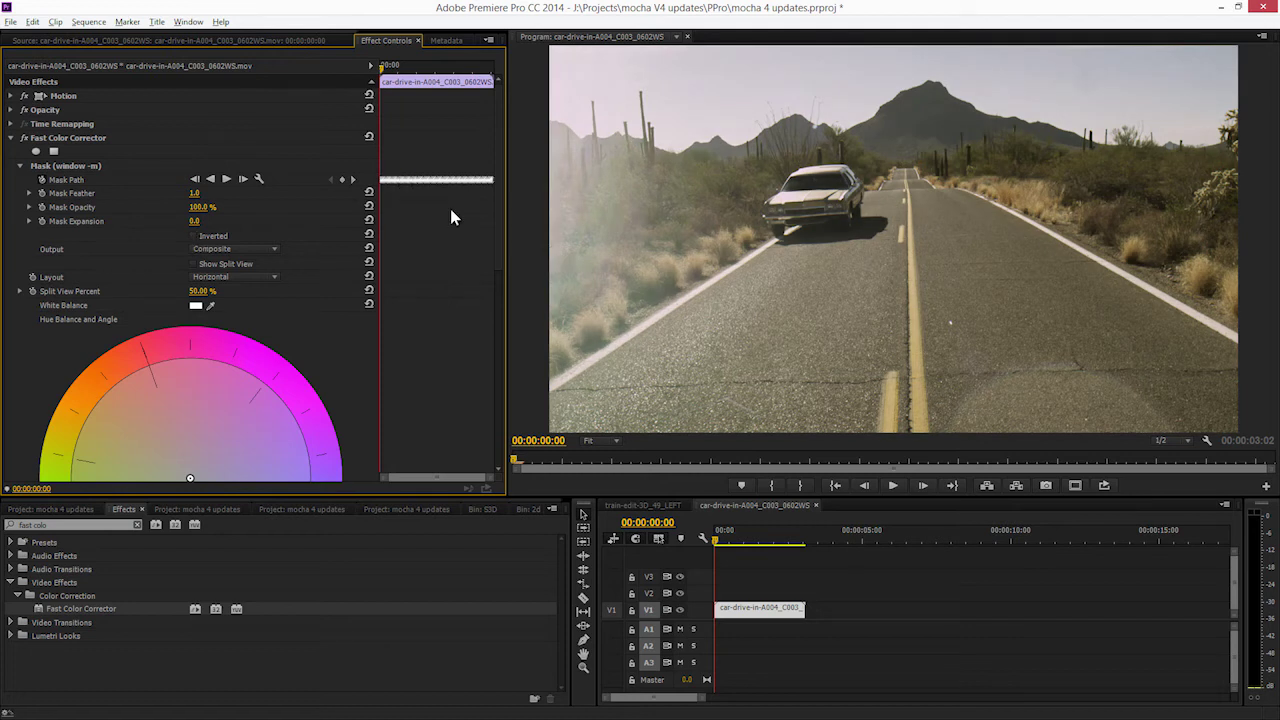
- Return Mask Feather to 0, push Hue Balance off-centre, and set Mask Expansion to 111
drag(490, 477, 406, 477)
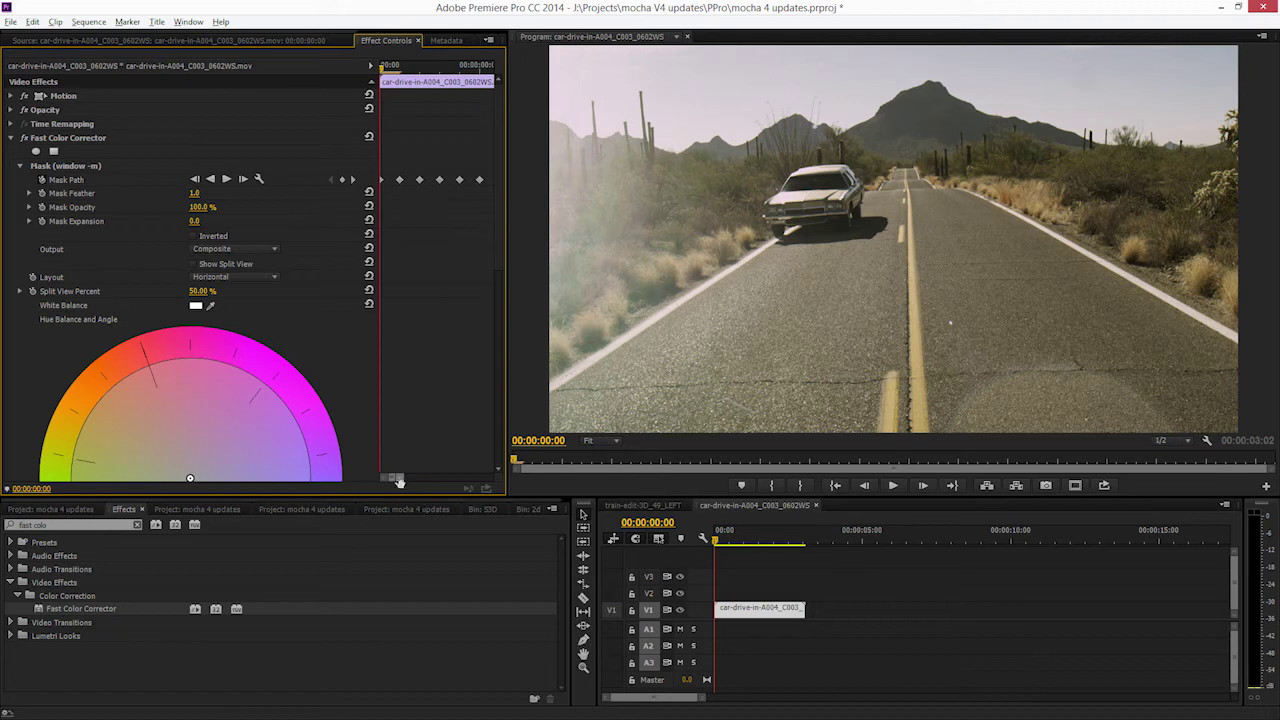
drag(402, 477, 498, 479)
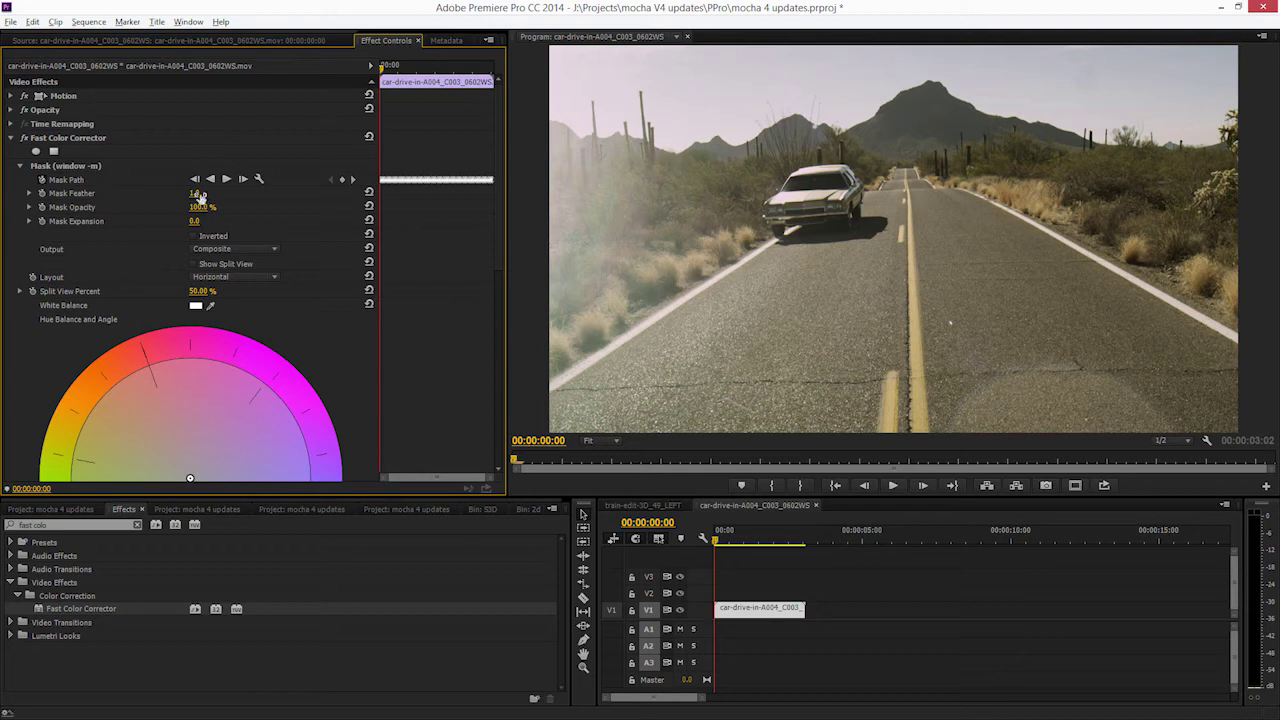
mouse_move(199, 195)
mouse_down()
mouse_move(252, 200)
mouse_move(204, 198)
mouse_up()
drag(189, 478, 6, 555)
drag(196, 194, 3, 211)
mouse_move(197, 221)
mouse_down()
mouse_move(294, 221)
mouse_move(175, 223)
mouse_move(190, 222)
mouse_up()
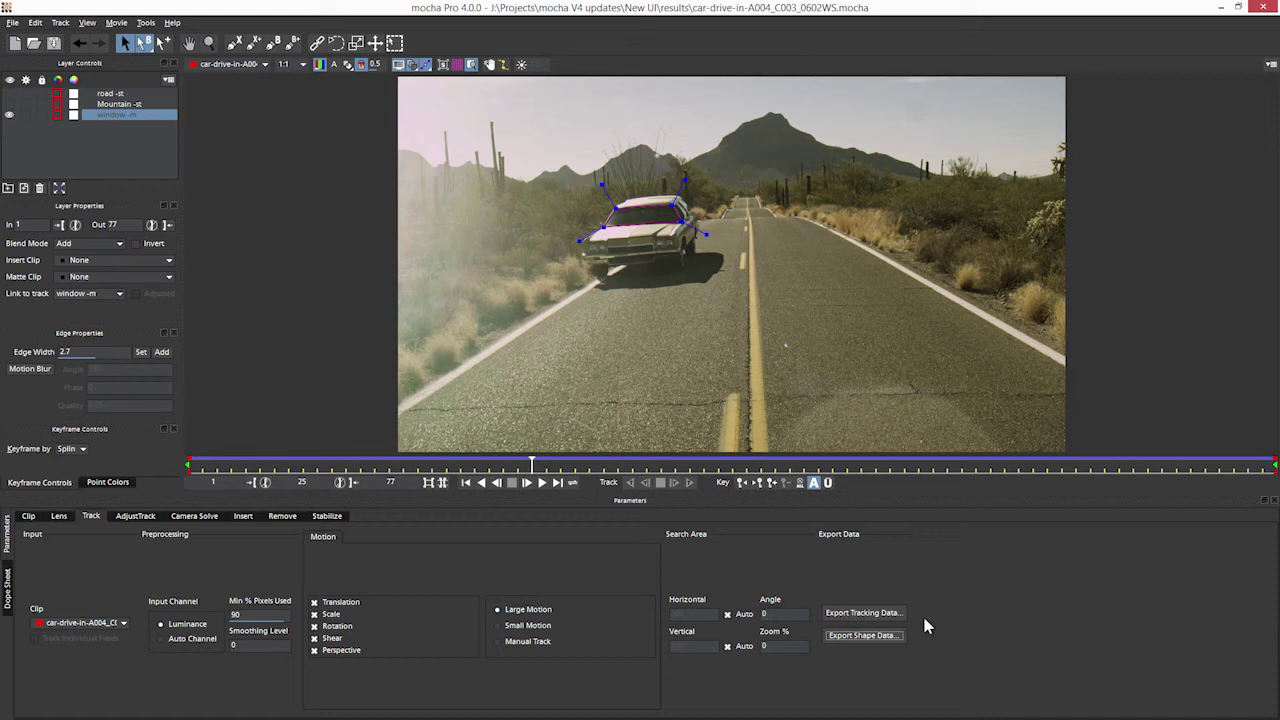
- Copy the window track as After Effects Transform Data (position, scale and rotation)
click(896, 617)
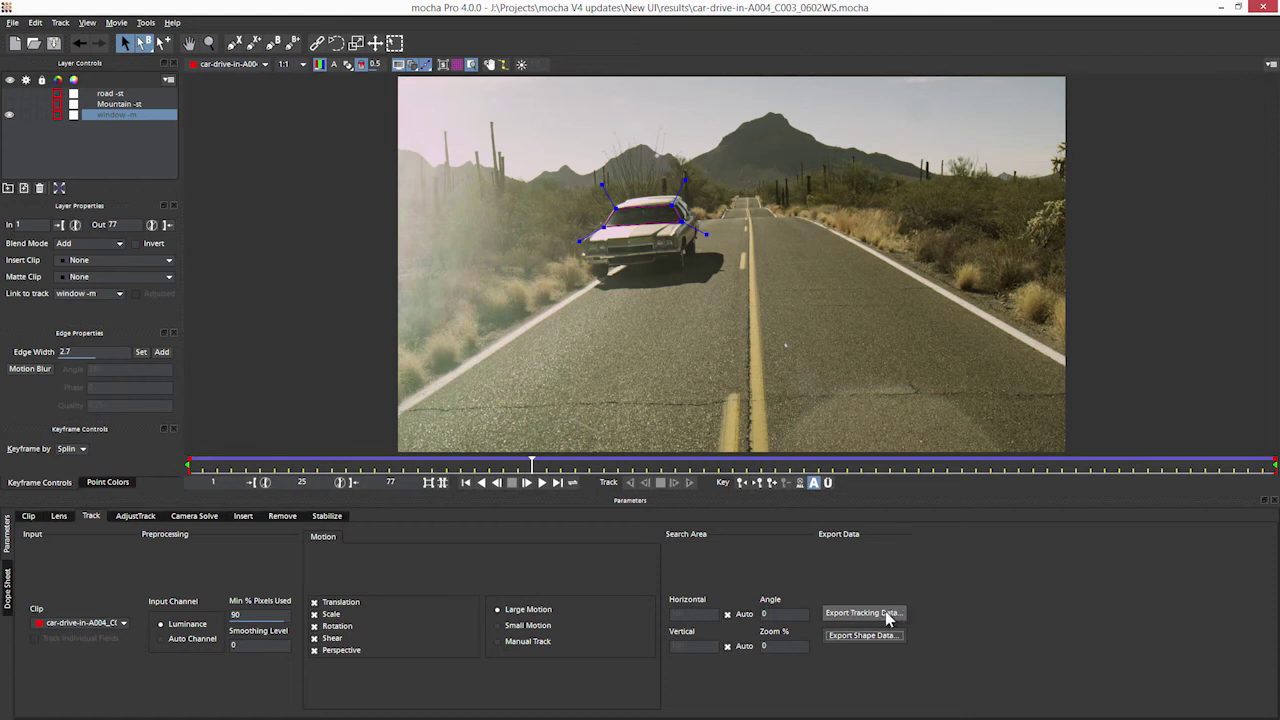
click(760, 346)
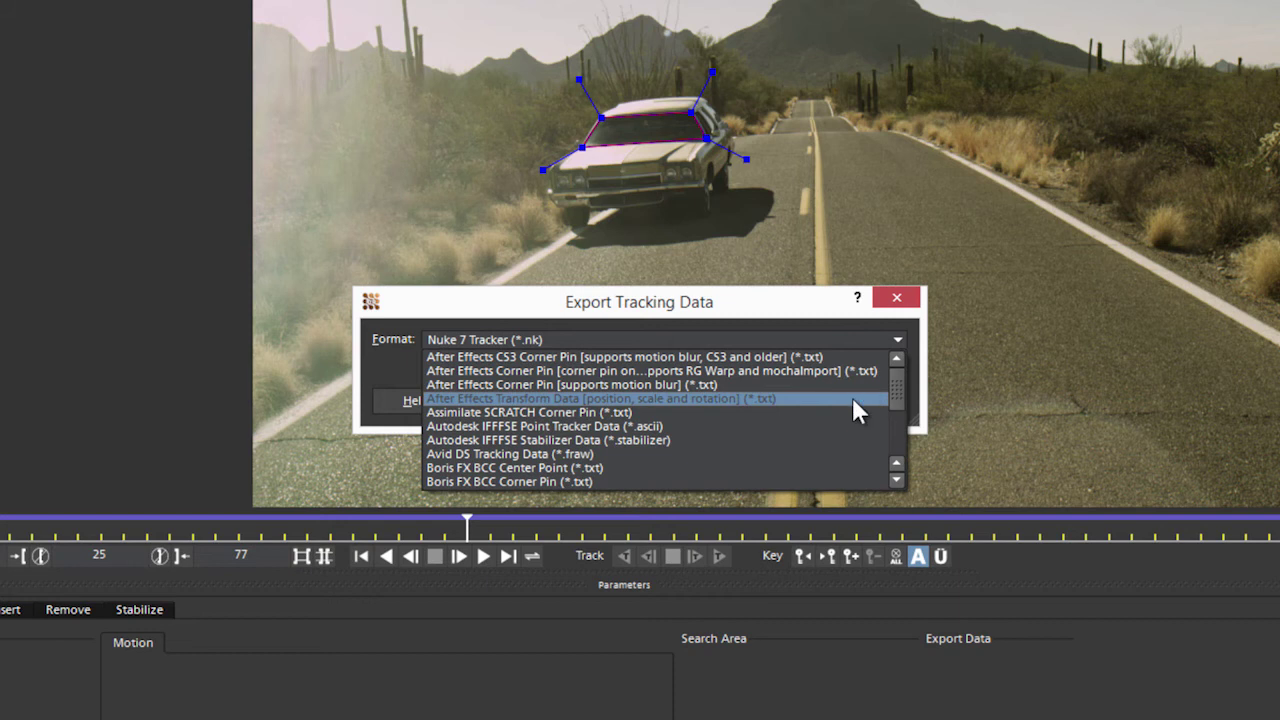
click(711, 400)
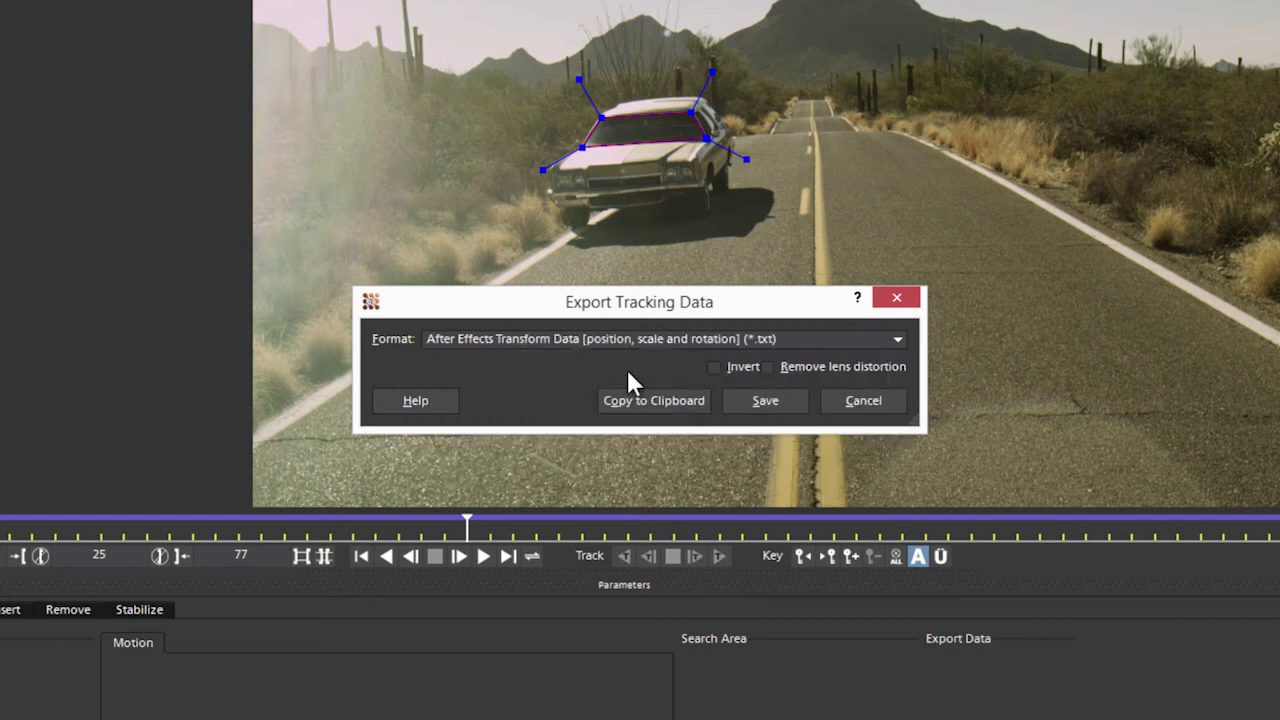
click(657, 407)
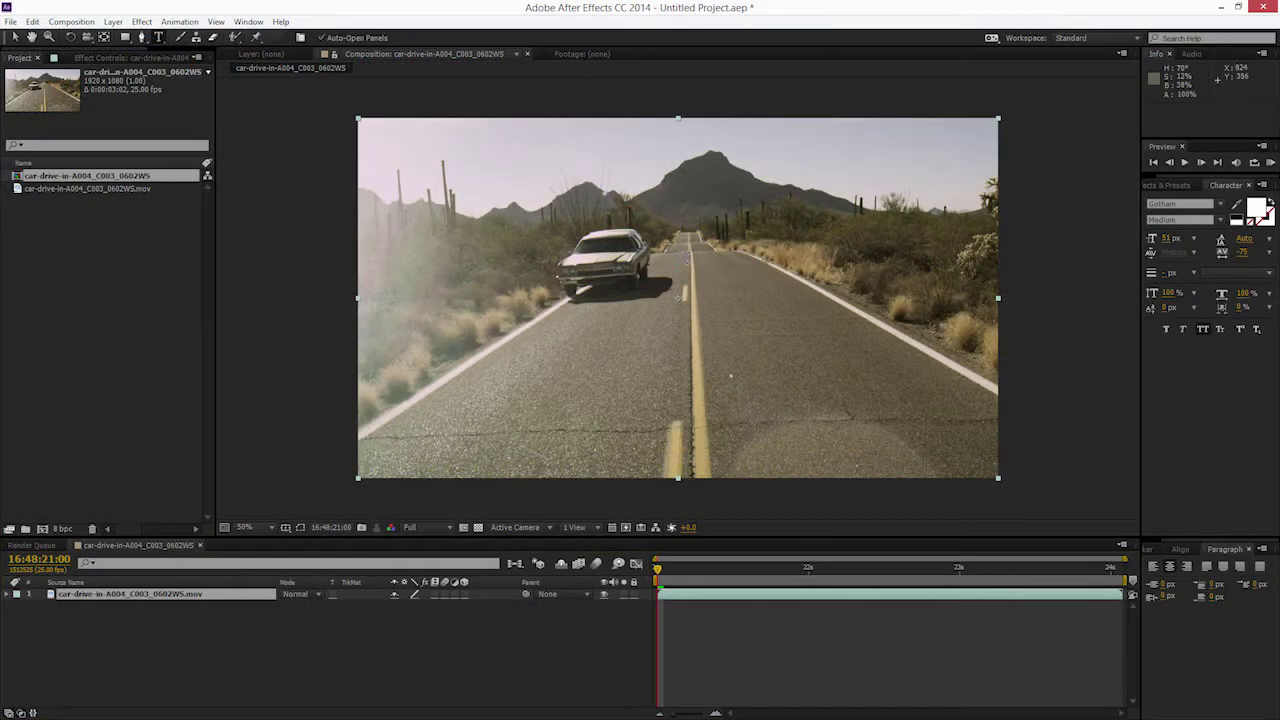
- Create a text layer reading TEXT in the comp and select it to receive data
text(TEXT)
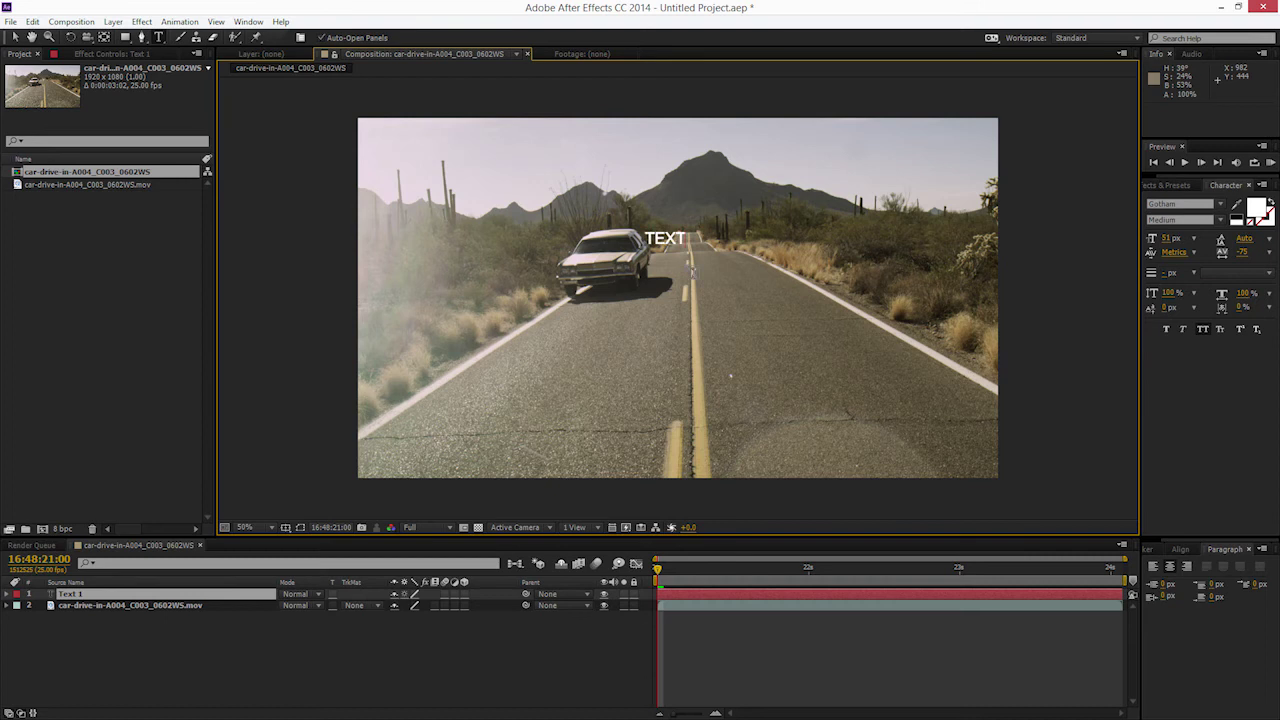
key(KP_Enter)
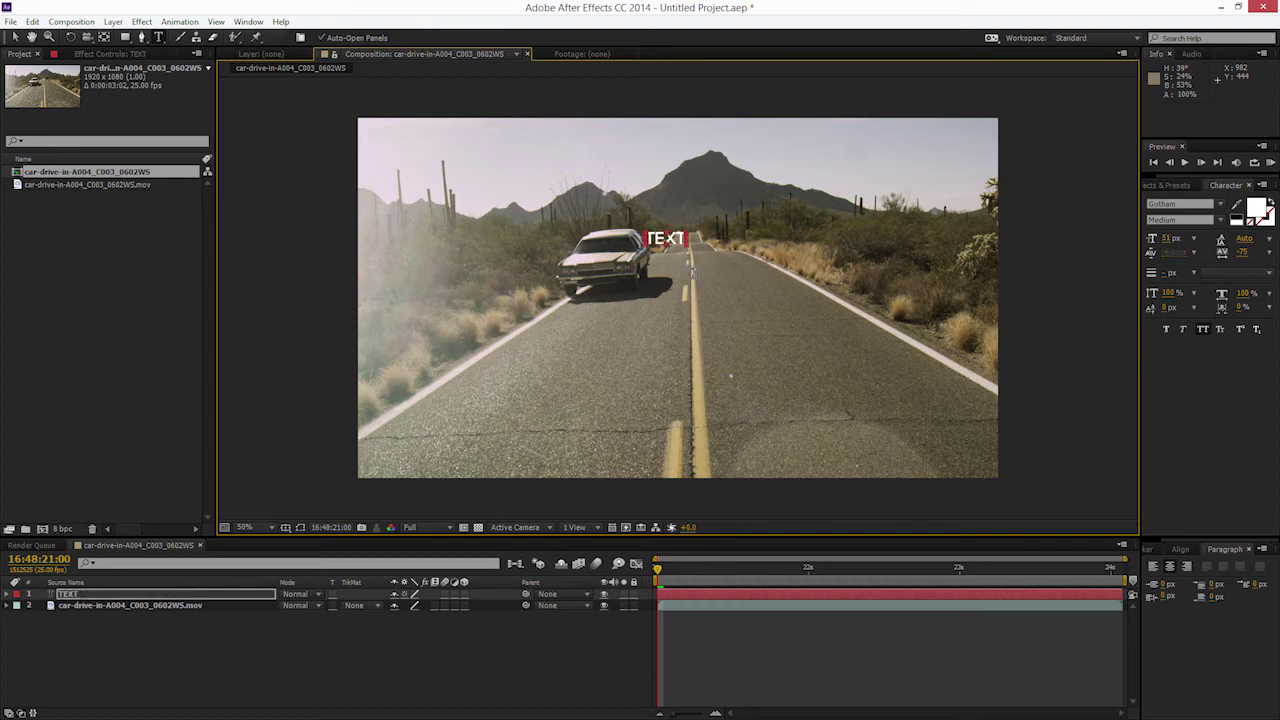
click(206, 640)
click(190, 594)
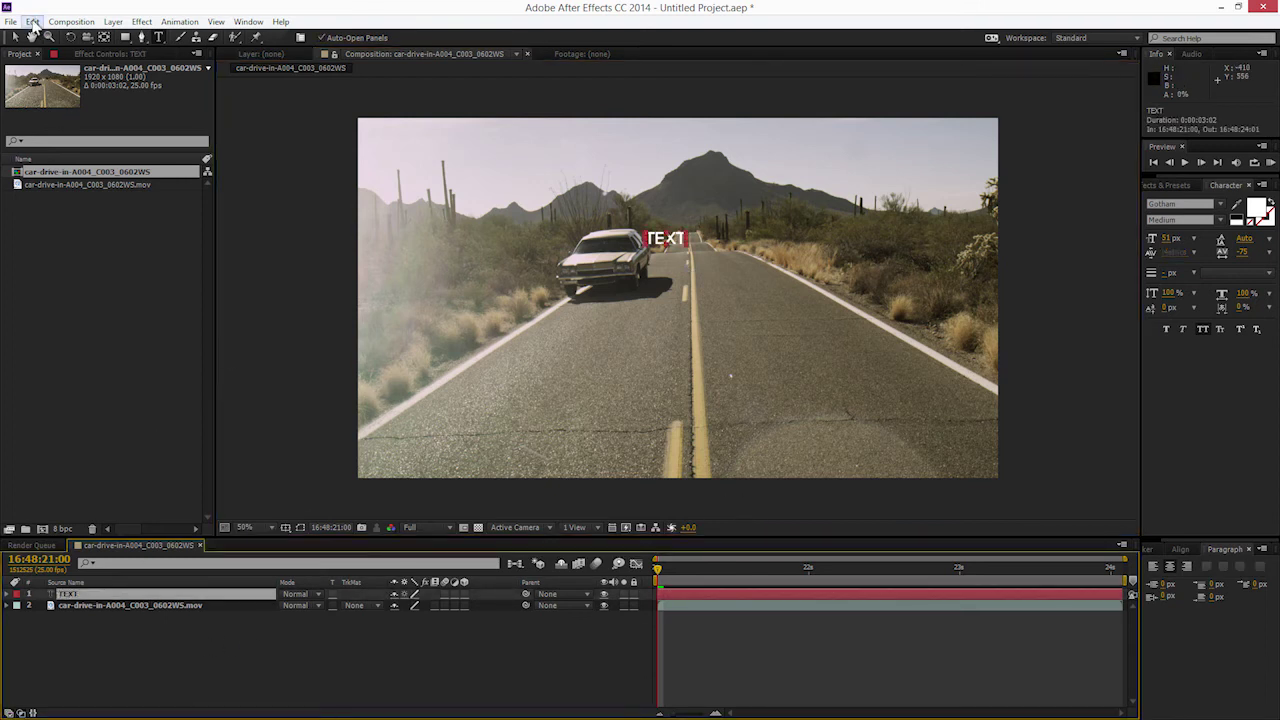
click(33, 22)
- Paste the tracking keyframes onto TEXT, reveal them with U, and preview it riding the car
click(97, 148)
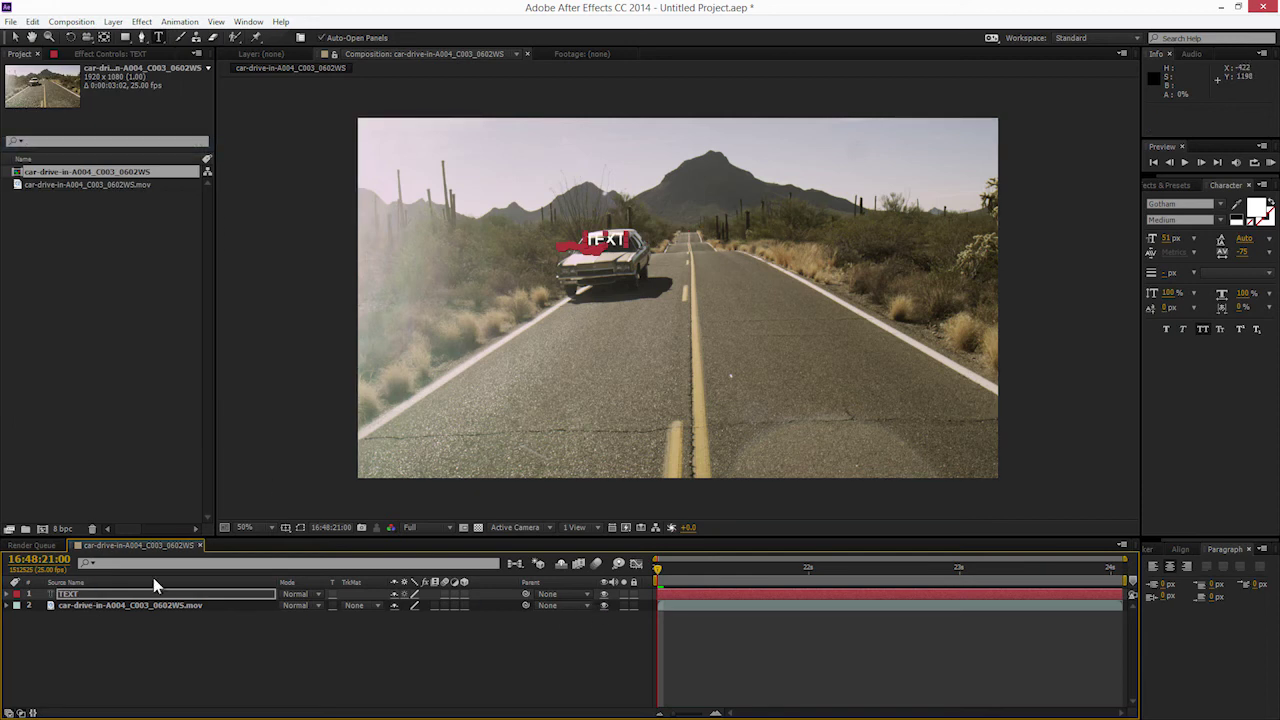
key(u)
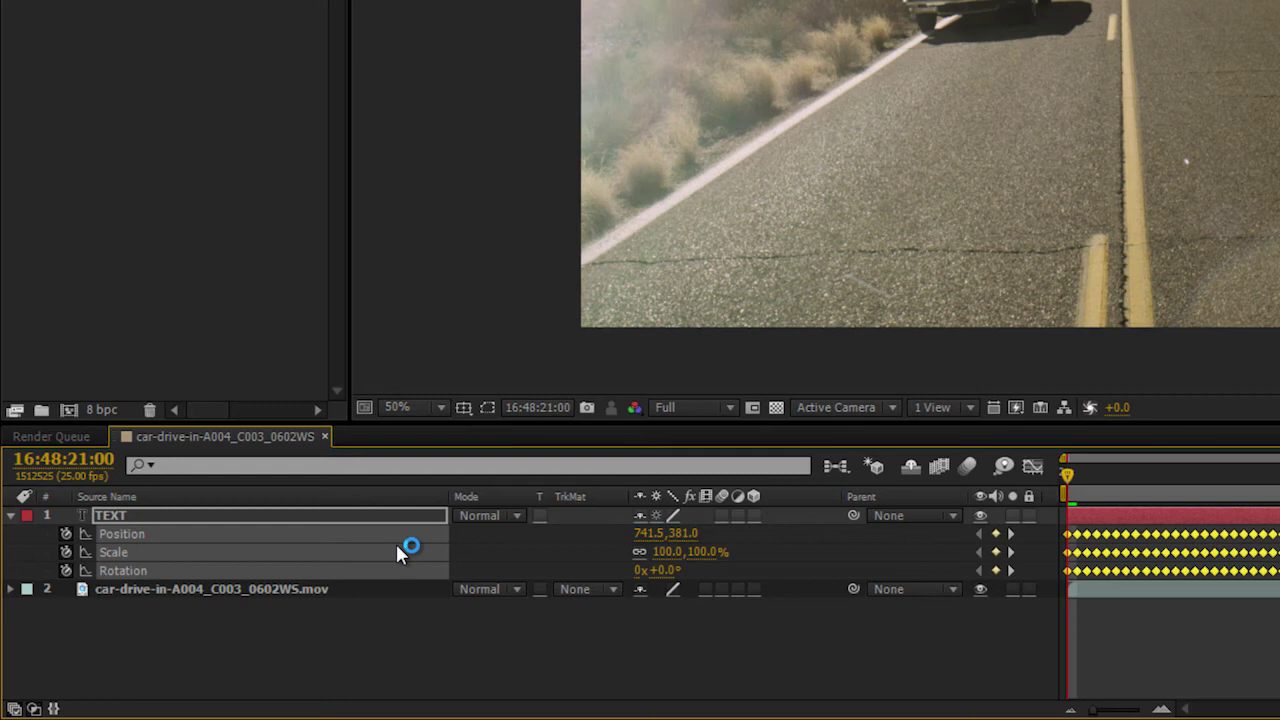
key(F2)
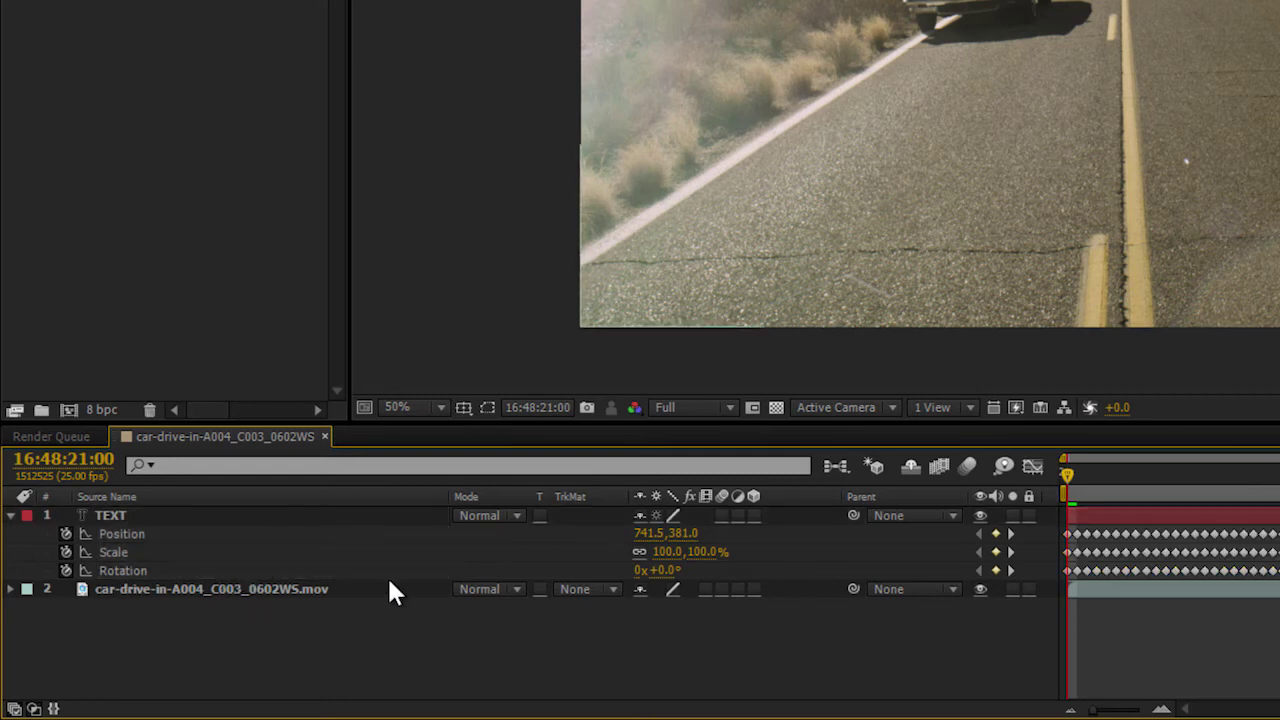
key(space)
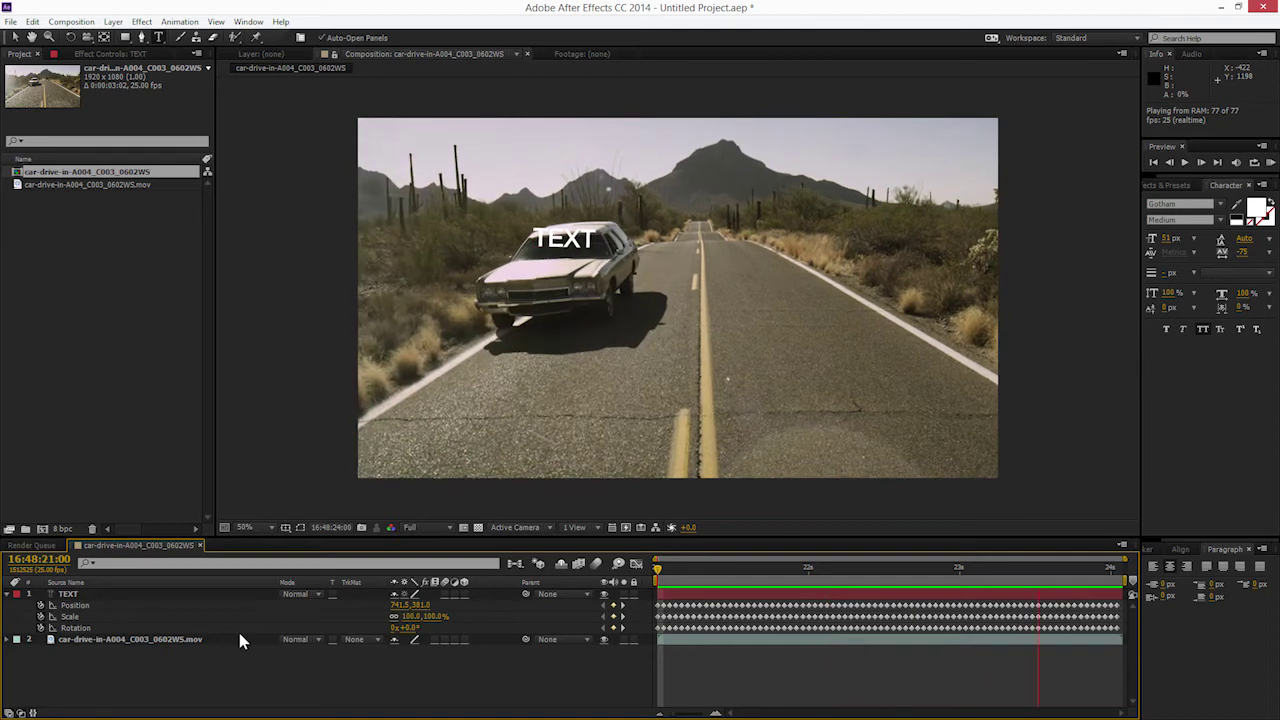
- Stop the preview, jump to the first frame, and leave frame blending off
key(space)
key(Home)
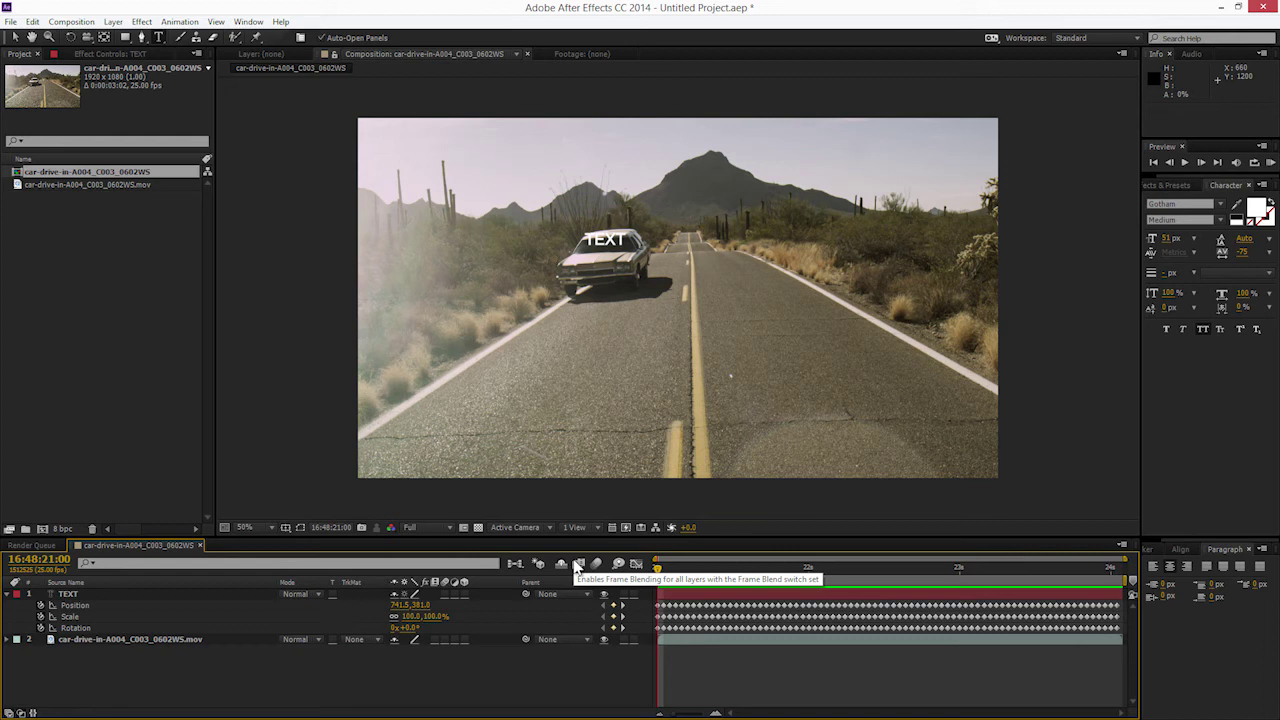
click(578, 565)
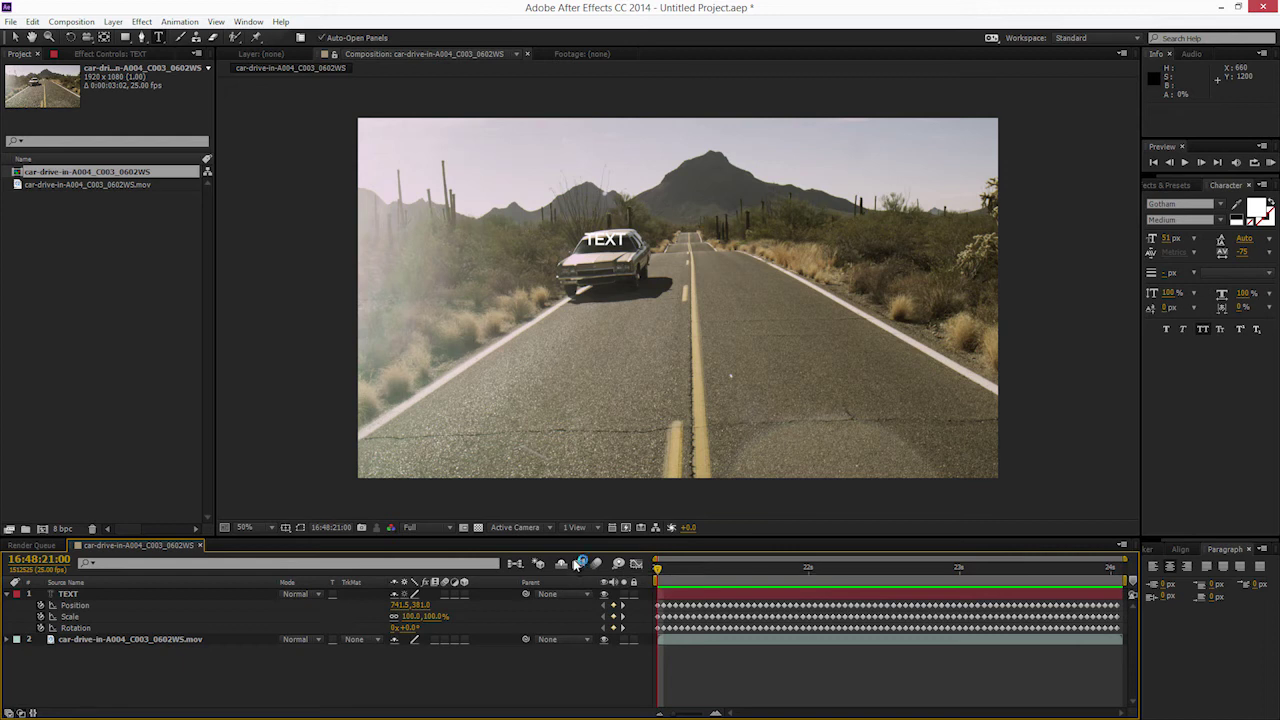
click(575, 562)
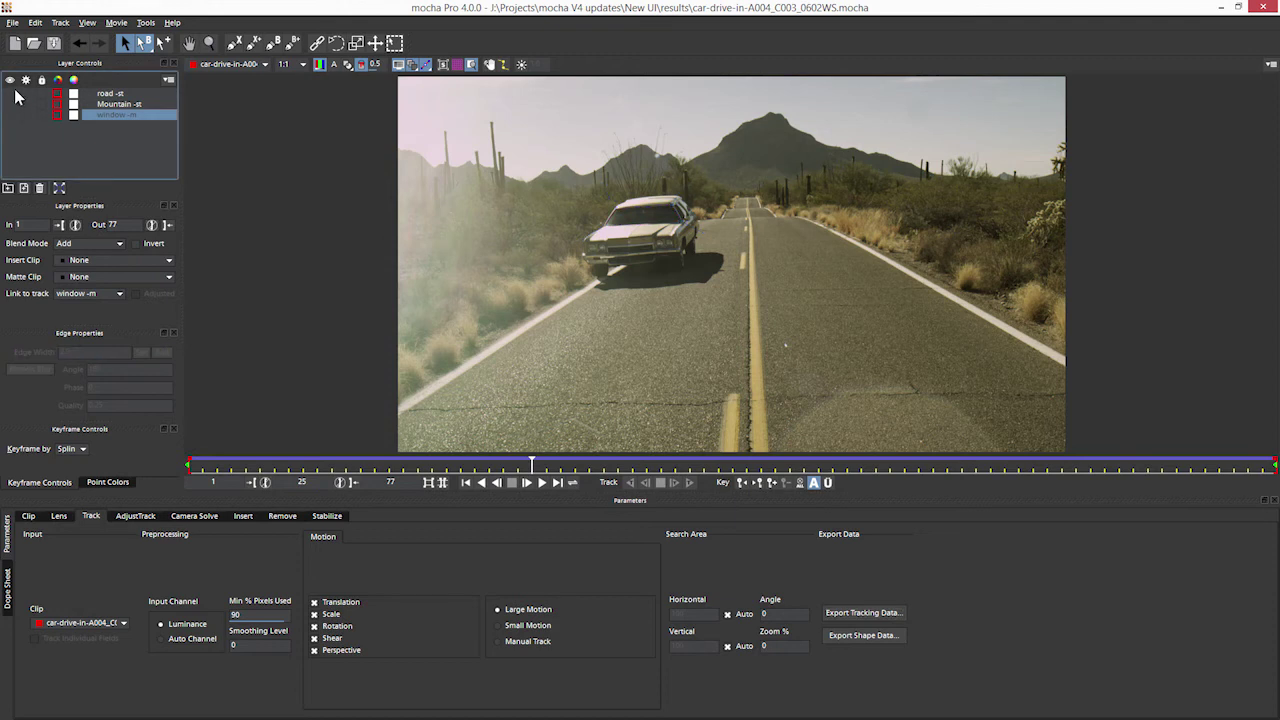
- Copy the road -st layer's track as inverted After Effects Transform Data
click(15, 90)
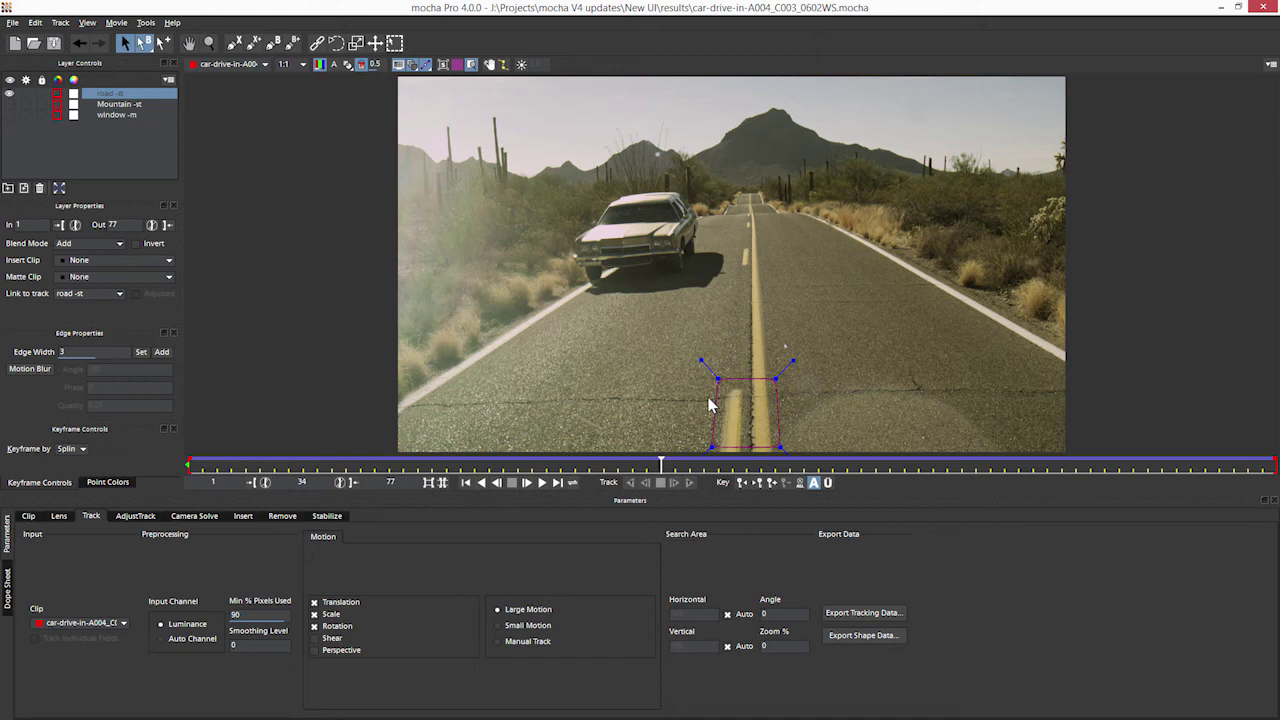
click(872, 615)
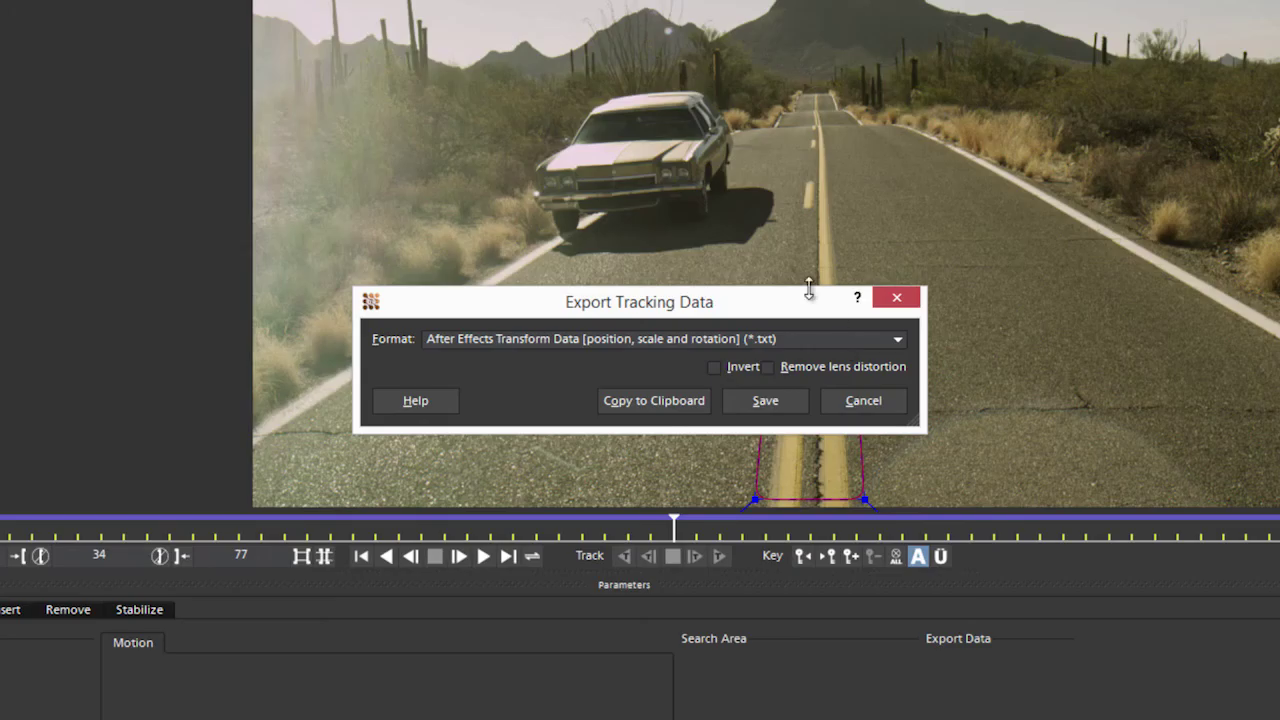
click(714, 367)
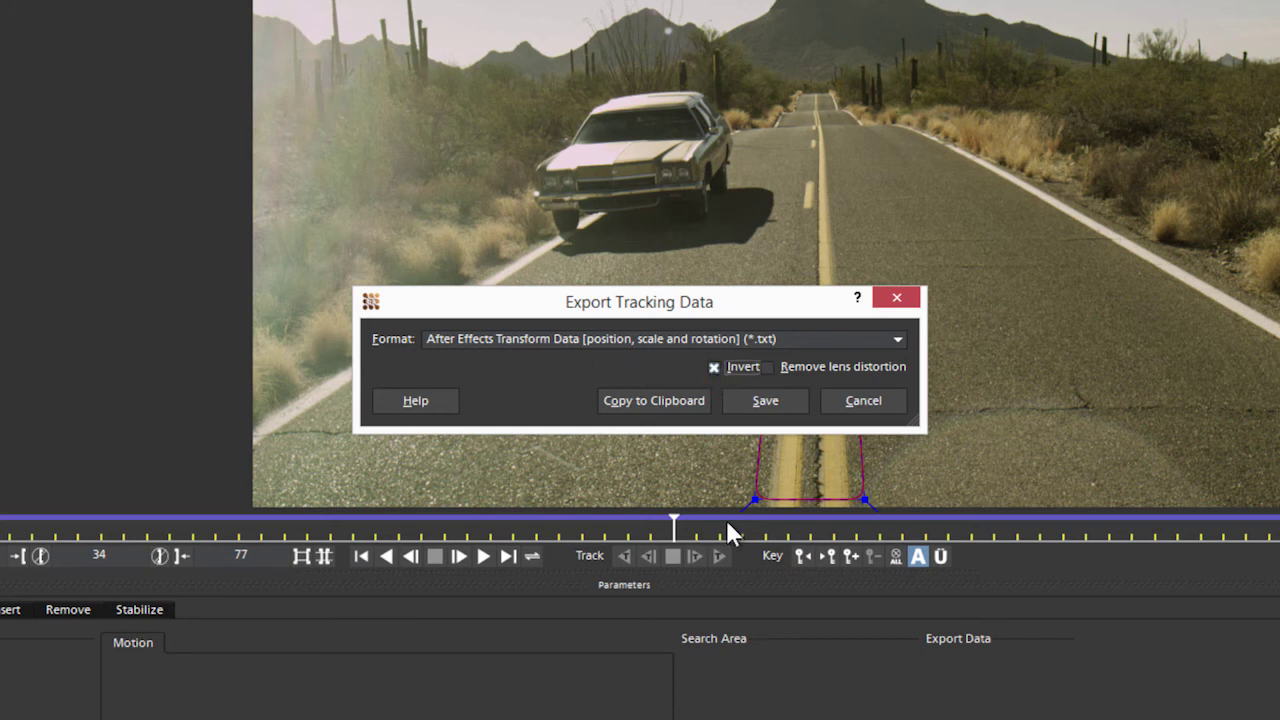
click(656, 404)
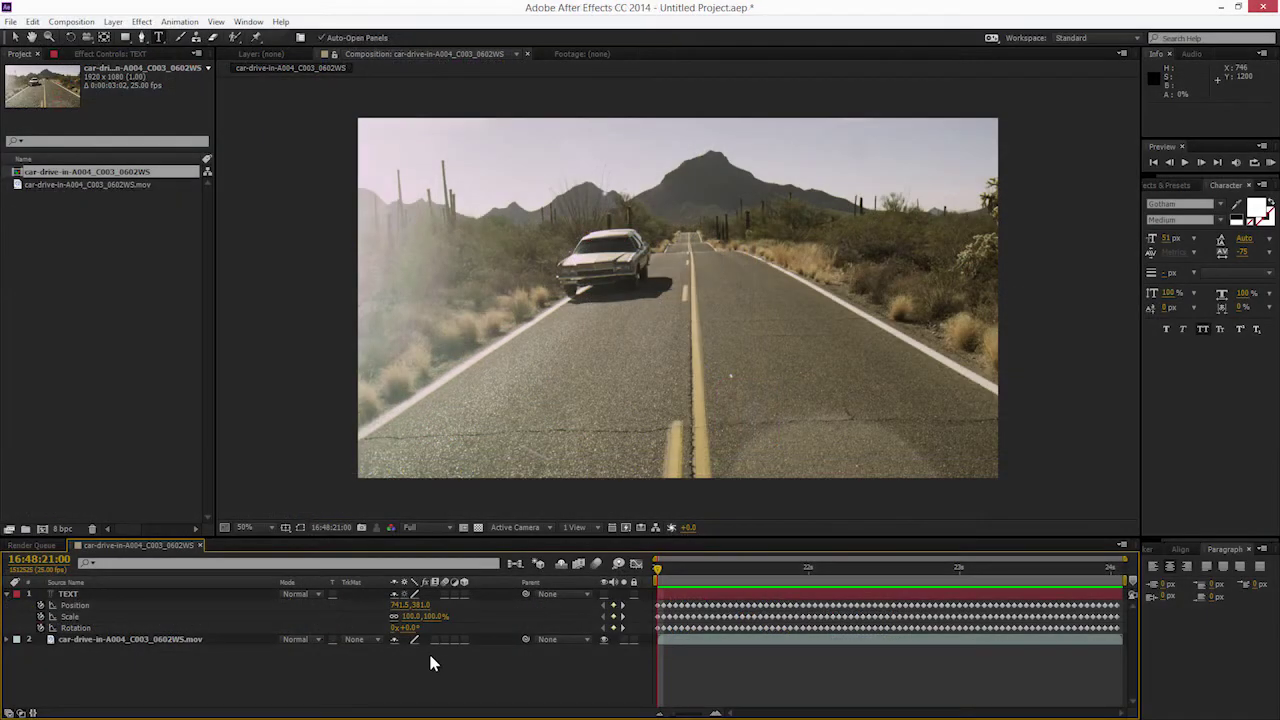
- Paste the mocha road track onto the car-drive layer, reveal its keyframes, and RAM-preview the stabilization
drag(167, 651, 293, 357)
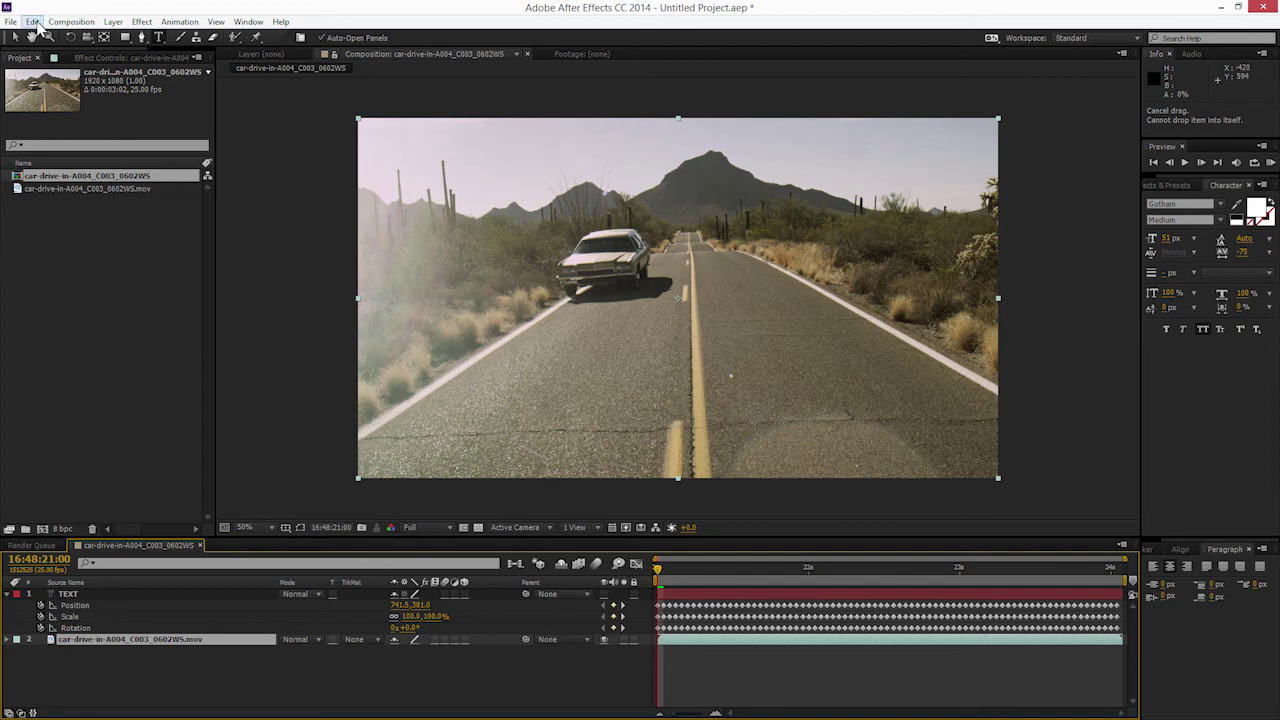
click(32, 21)
click(78, 148)
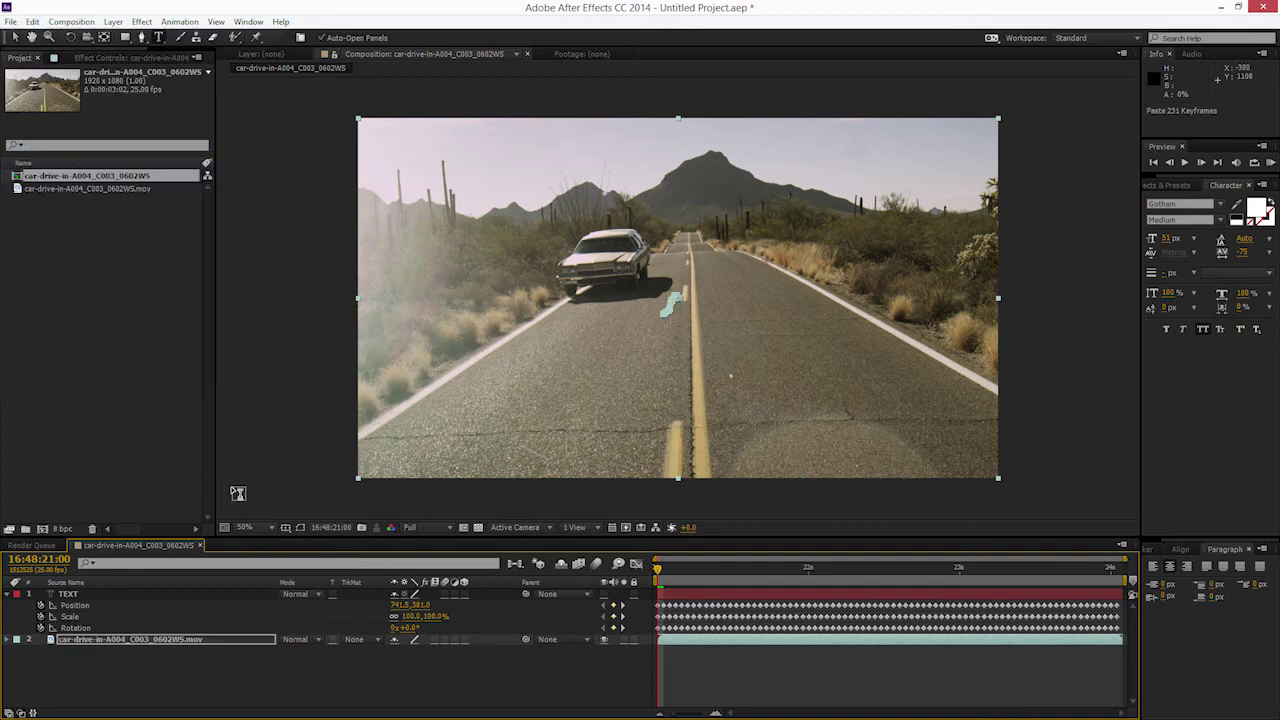
key(u)
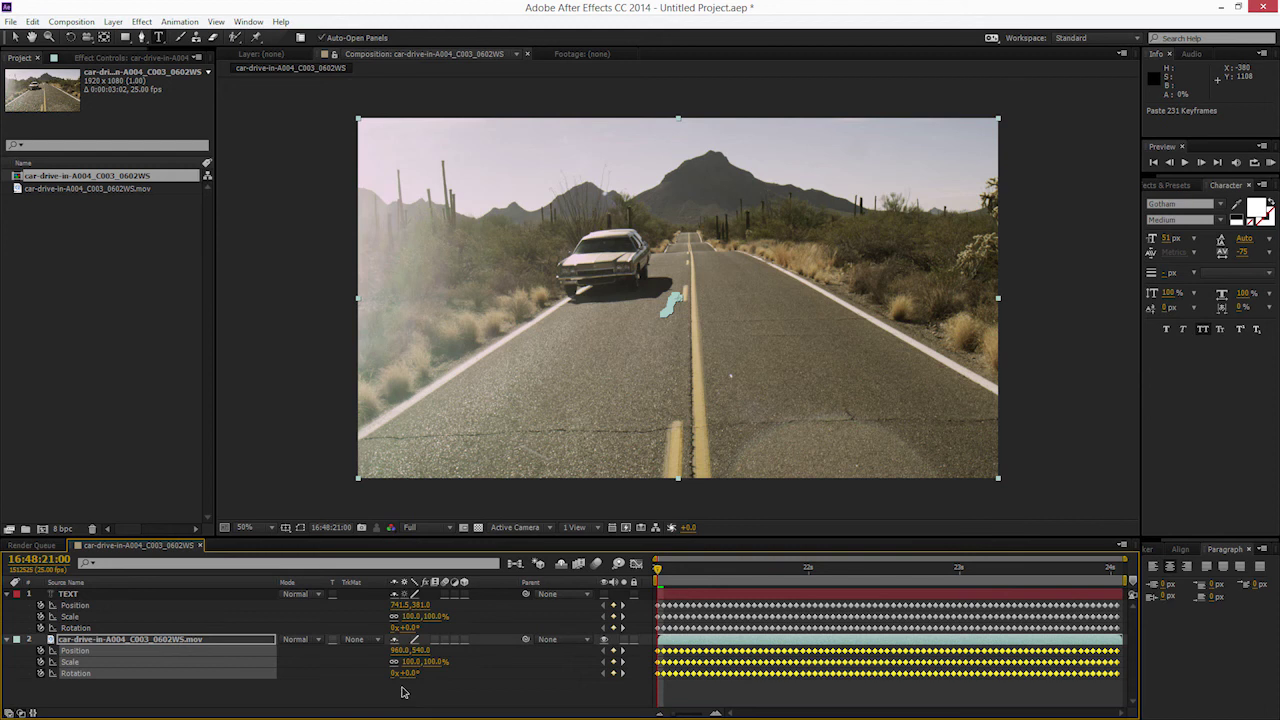
key(KP_0)
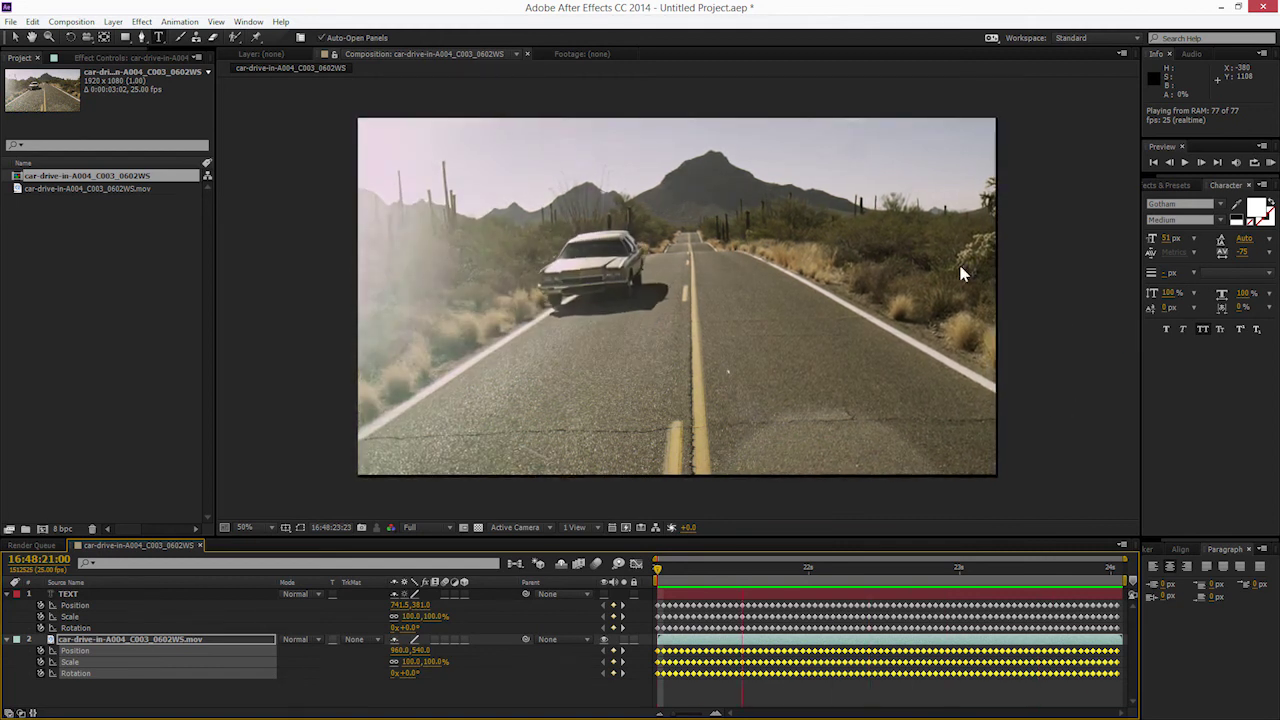
- Stop the RAM preview and return the current-time indicator to the first frame
key(space)
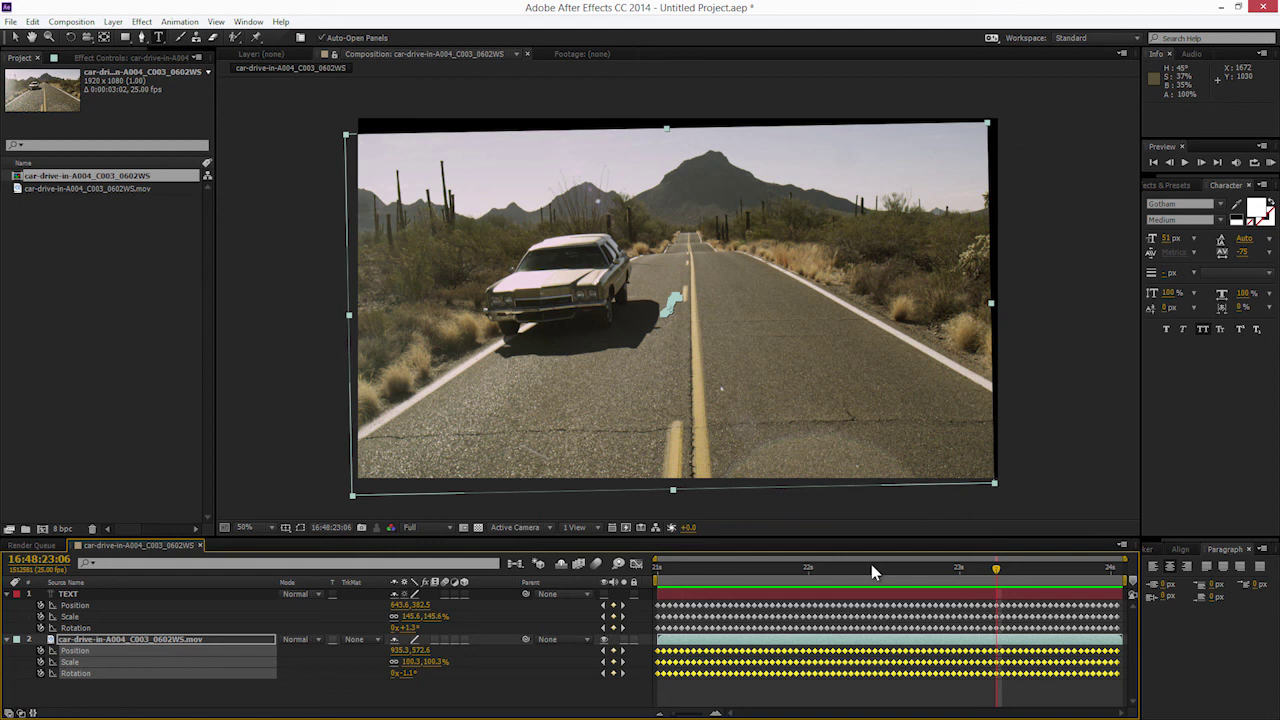
drag(1003, 572, 610, 570)
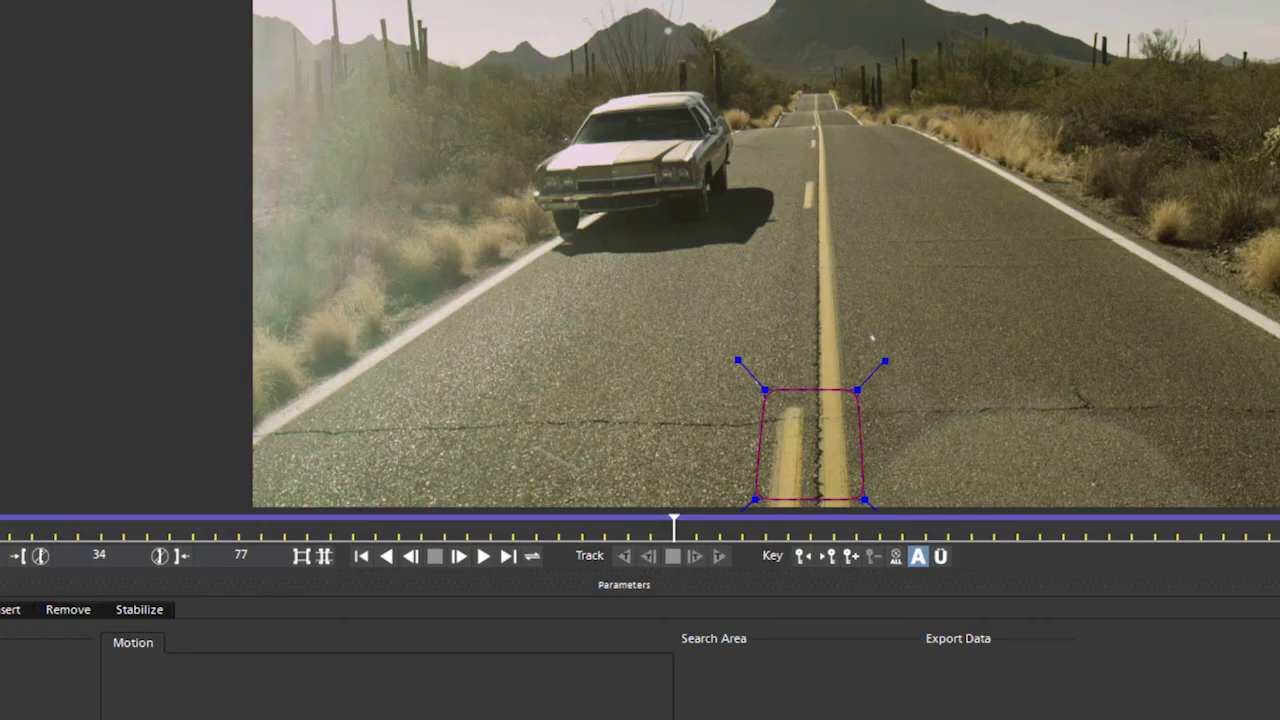
- Export the road track as Nuke 7 Tracker (*.nk), overwriting nuke_stabilized_1.nk
click(893, 613)
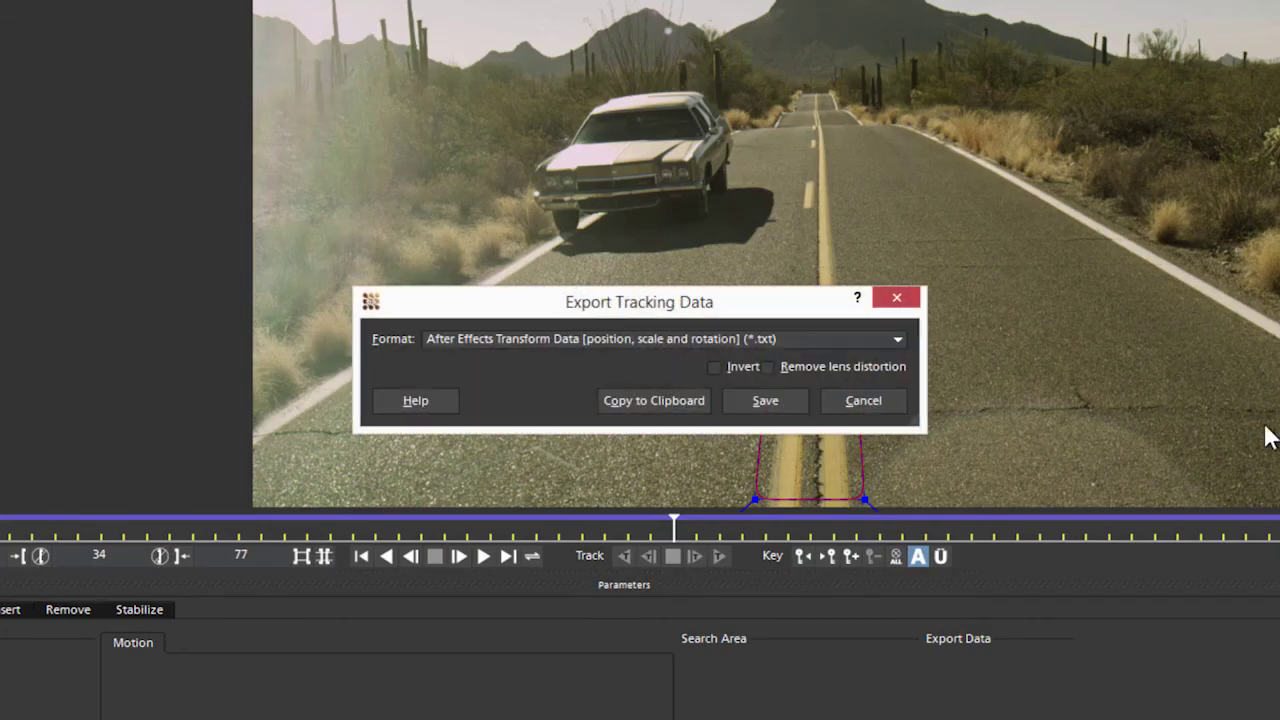
click(889, 340)
drag(891, 395, 887, 437)
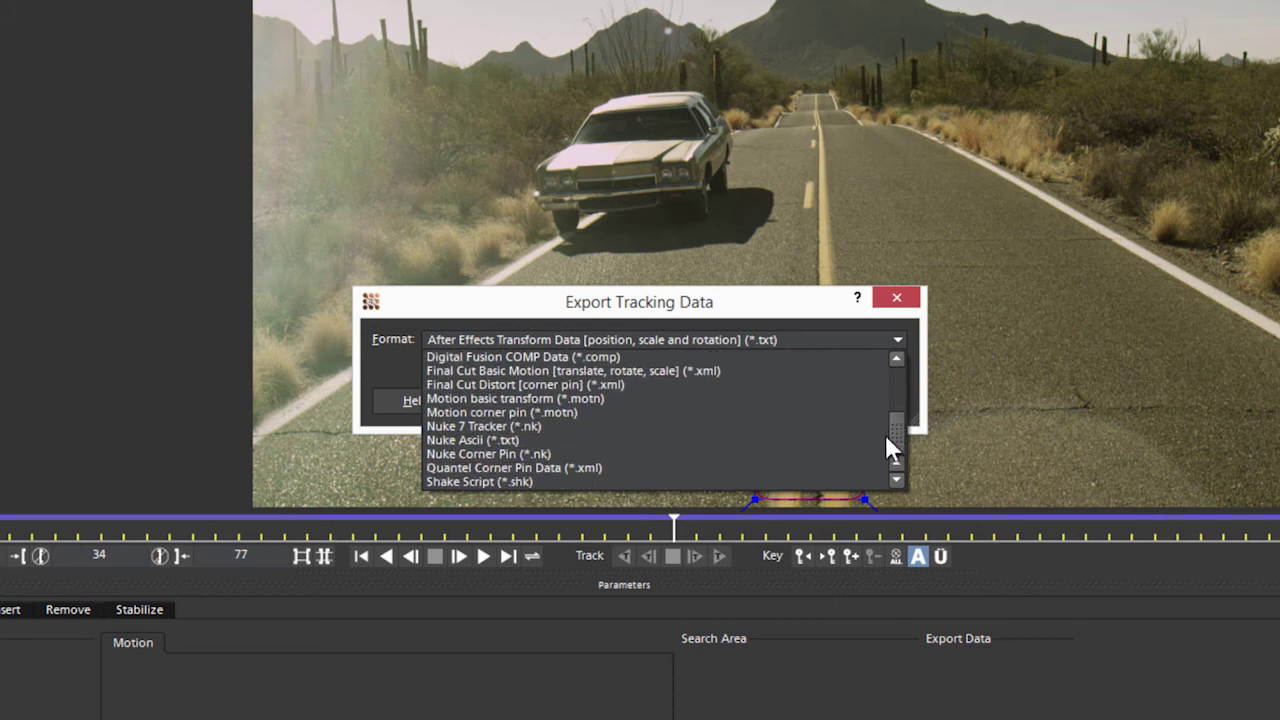
click(555, 430)
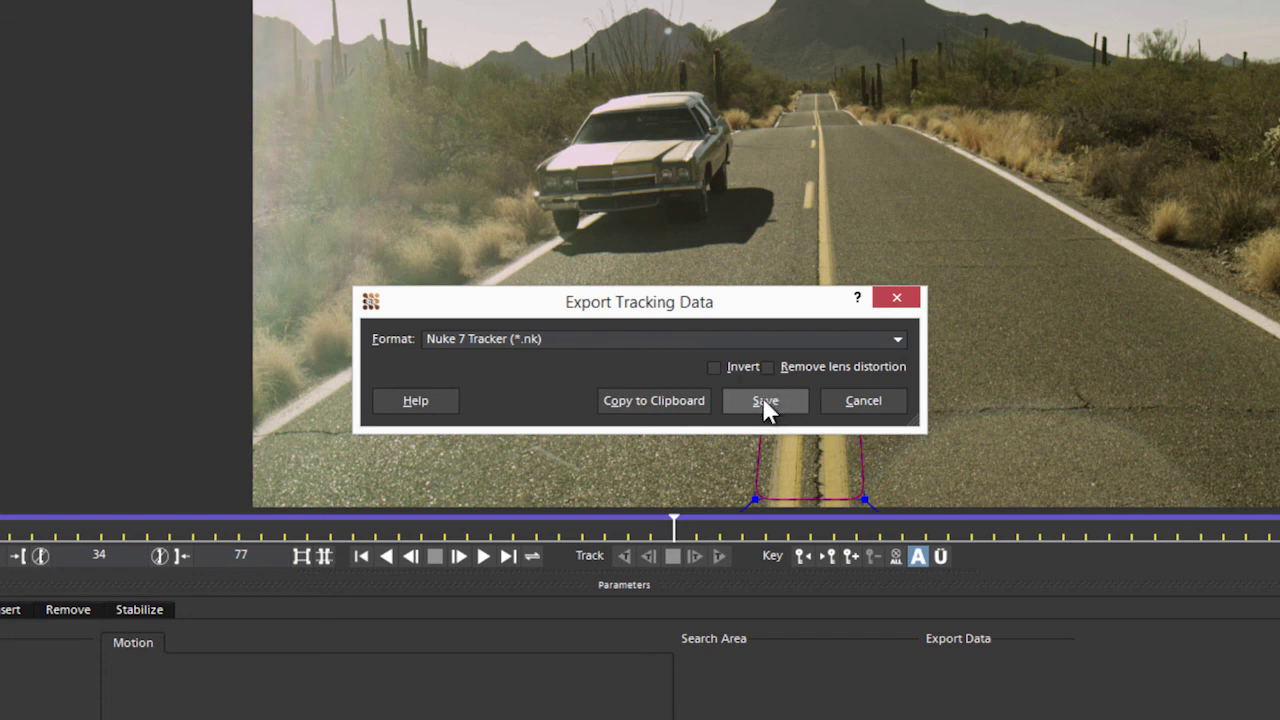
click(766, 406)
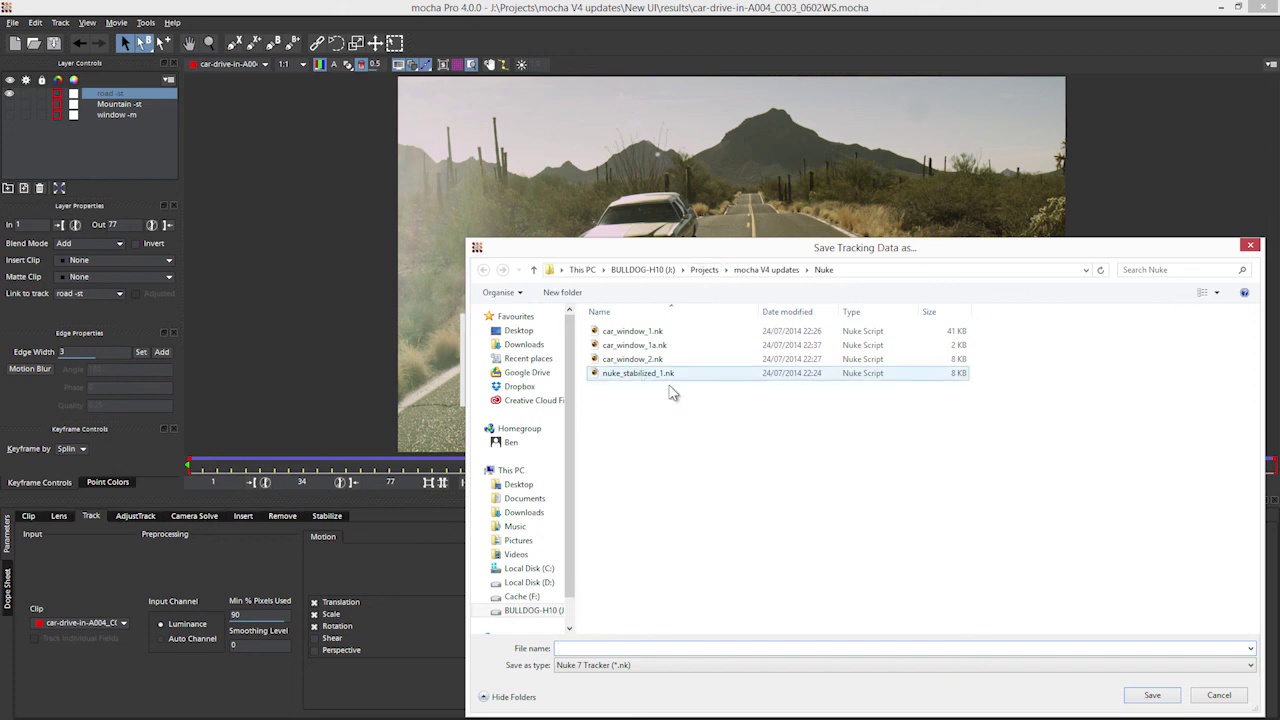
click(688, 390)
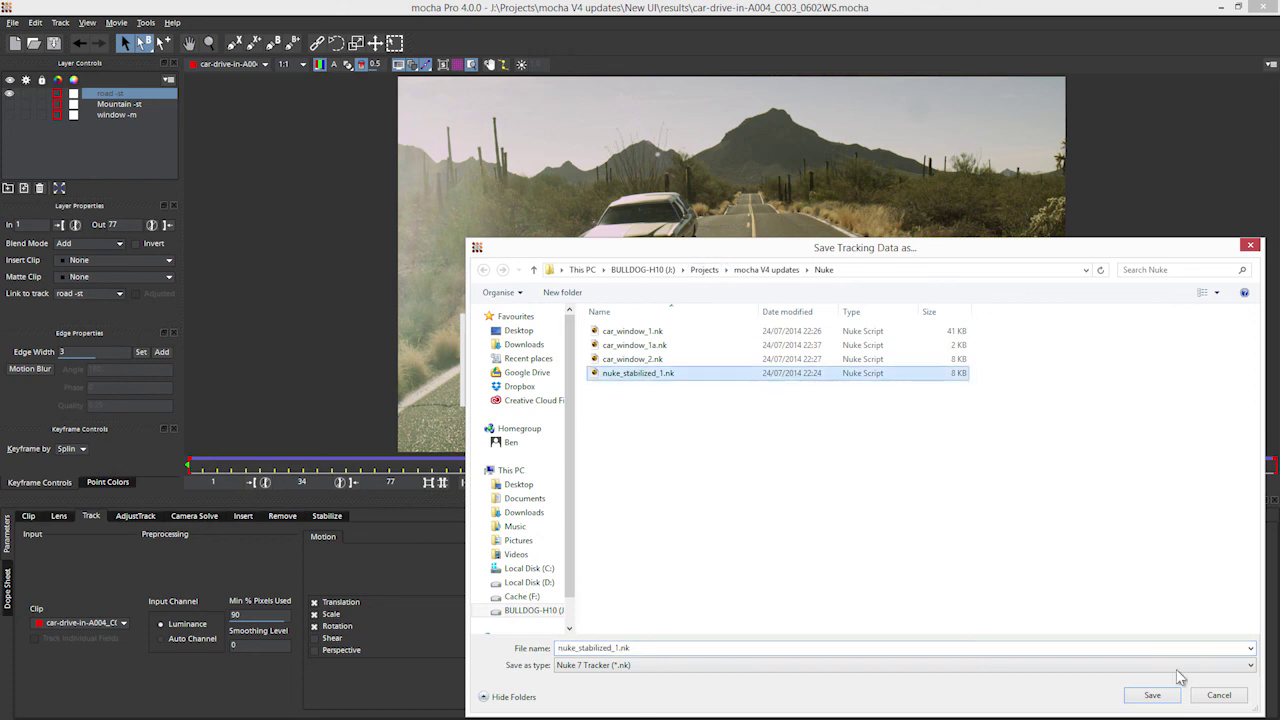
click(1140, 690)
click(668, 390)
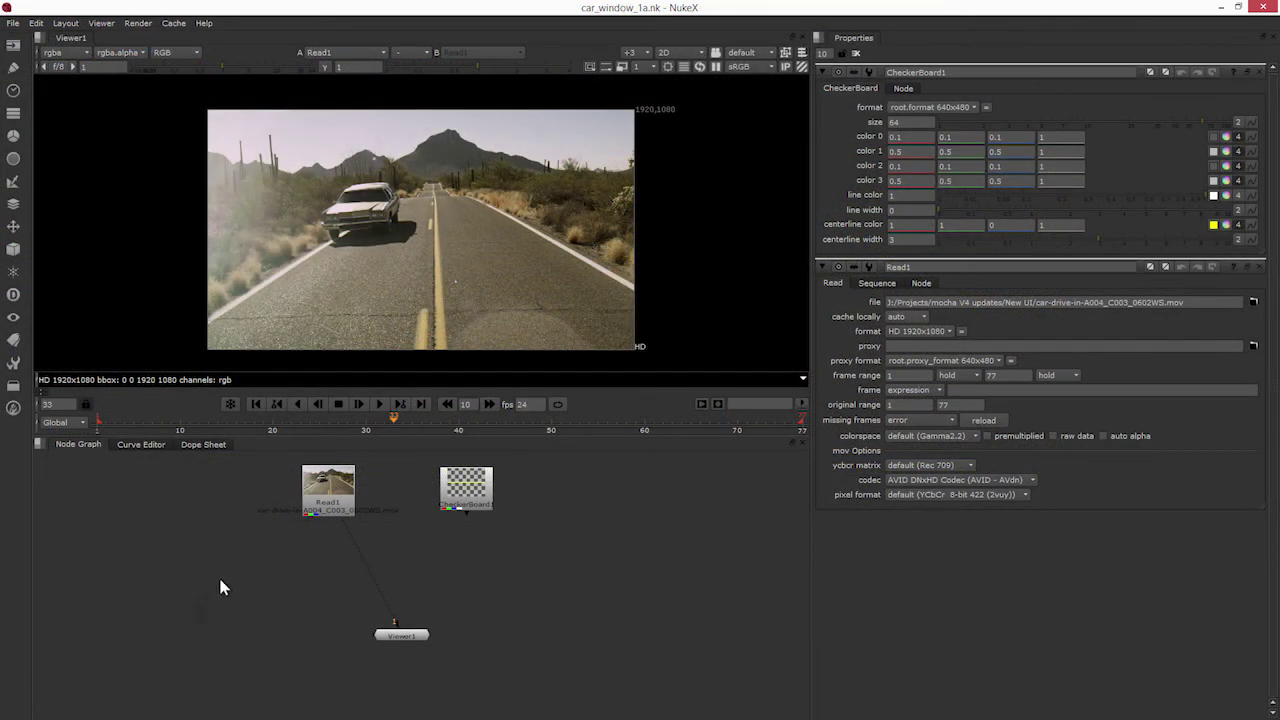
- With Read1 selected, import the script nuke_stabilized_1.nk from the J drive into the Node Graph
click(318, 500)
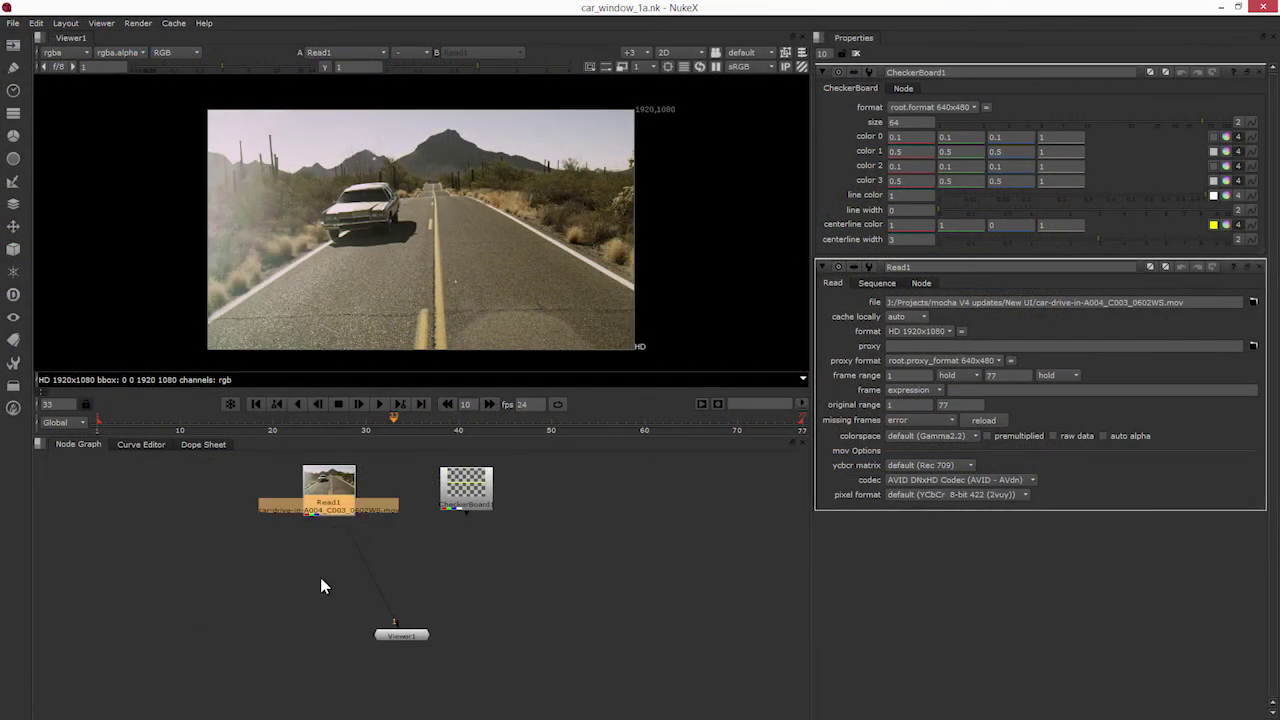
right_click(337, 507)
click(430, 497)
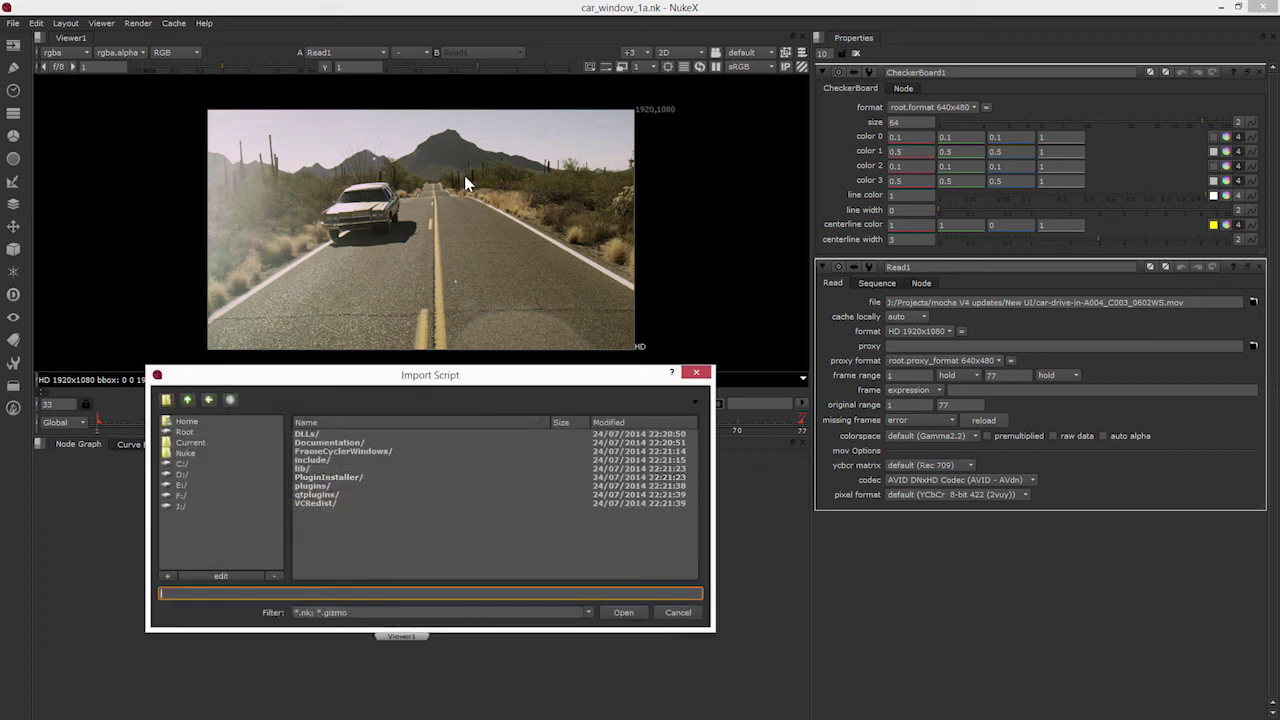
click(243, 506)
click(364, 459)
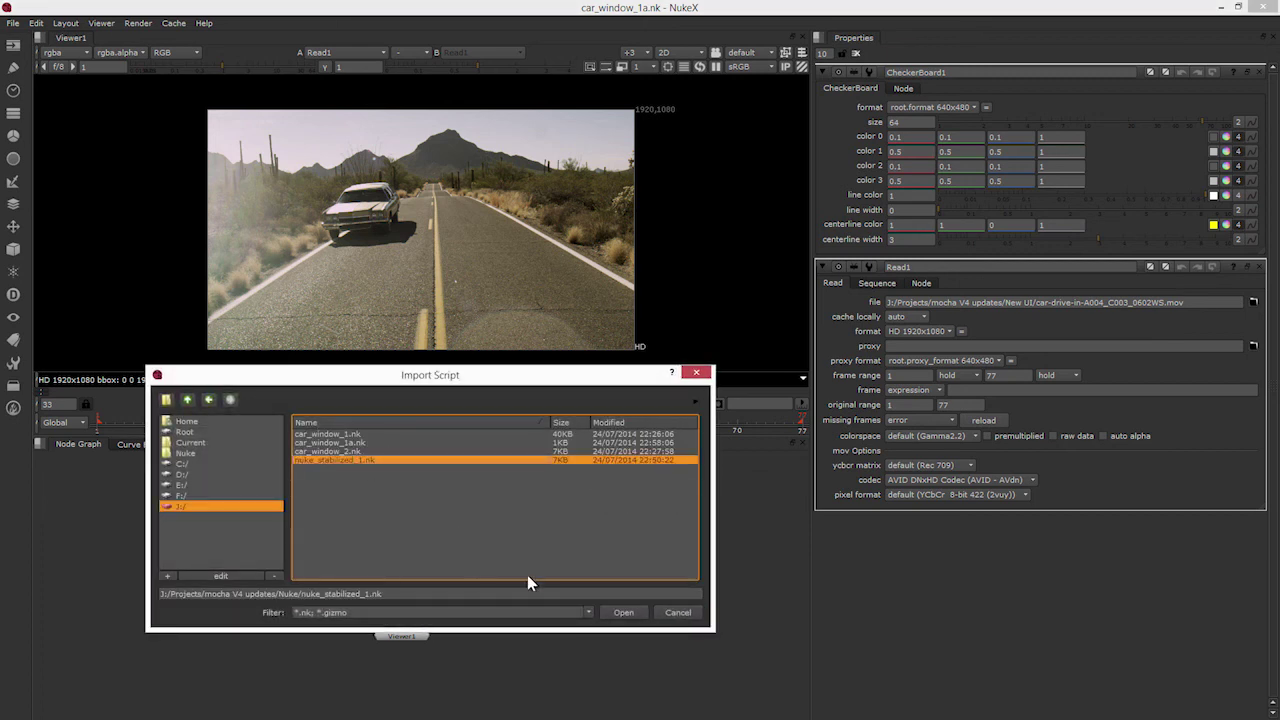
click(644, 607)
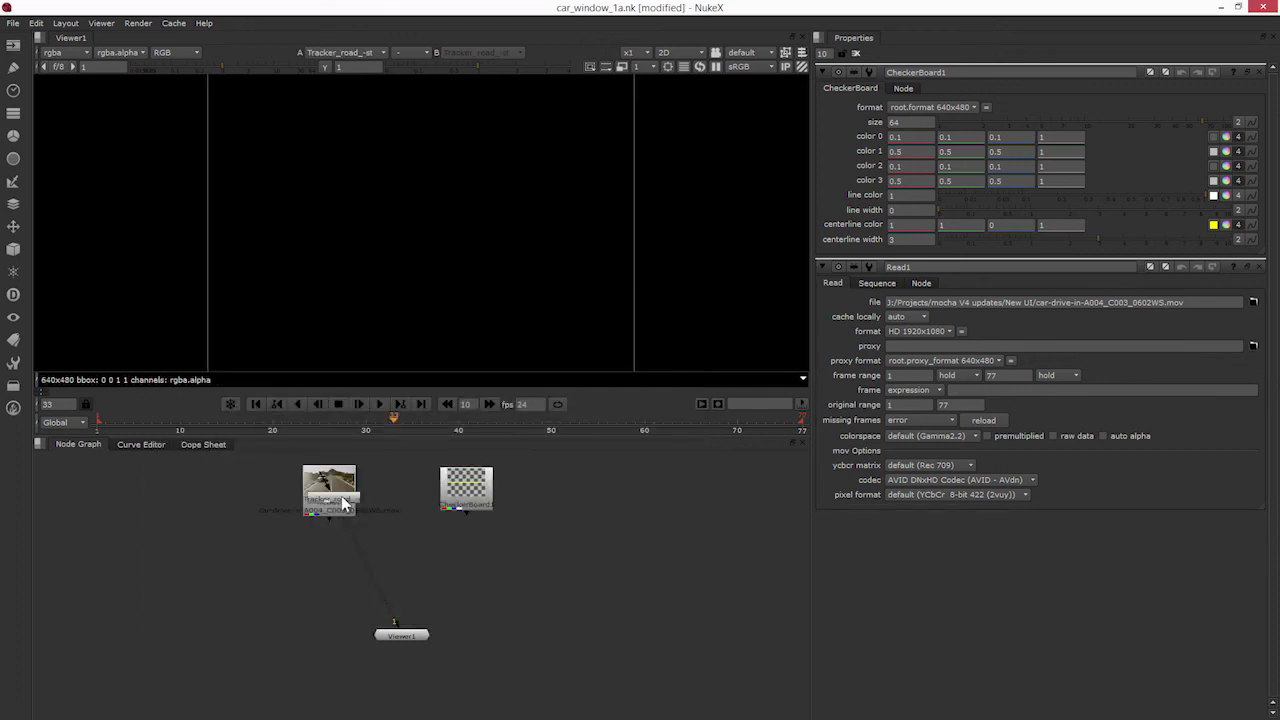
- Connect the tracker under Read1, rename it Tracker_road, and enable translation on all four tracks
click(346, 587)
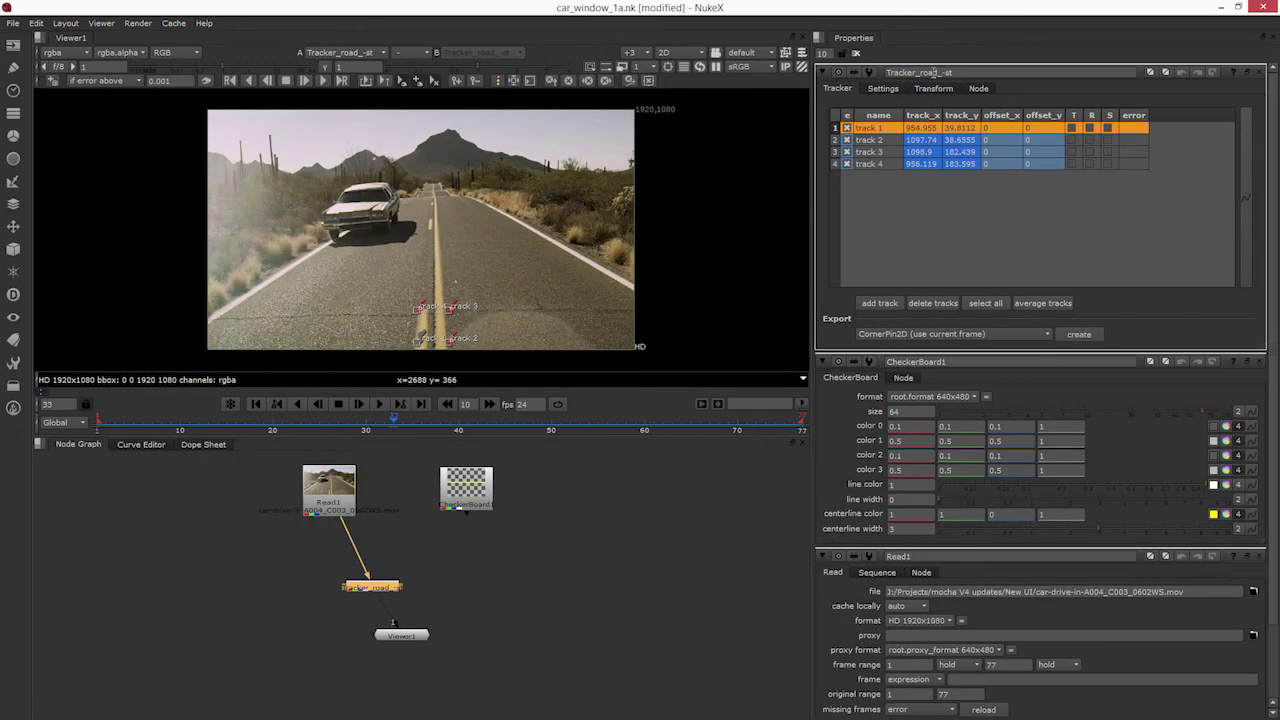
drag(946, 73, 1058, 72)
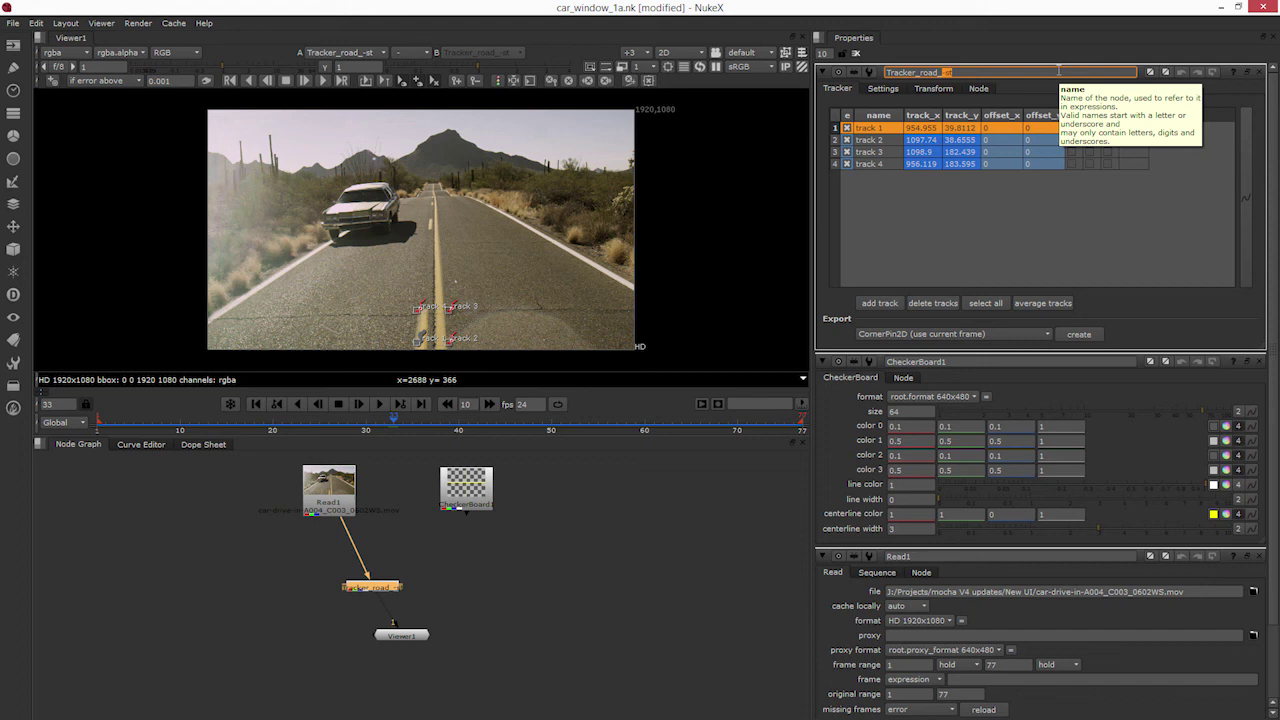
key(Return)
click(1043, 215)
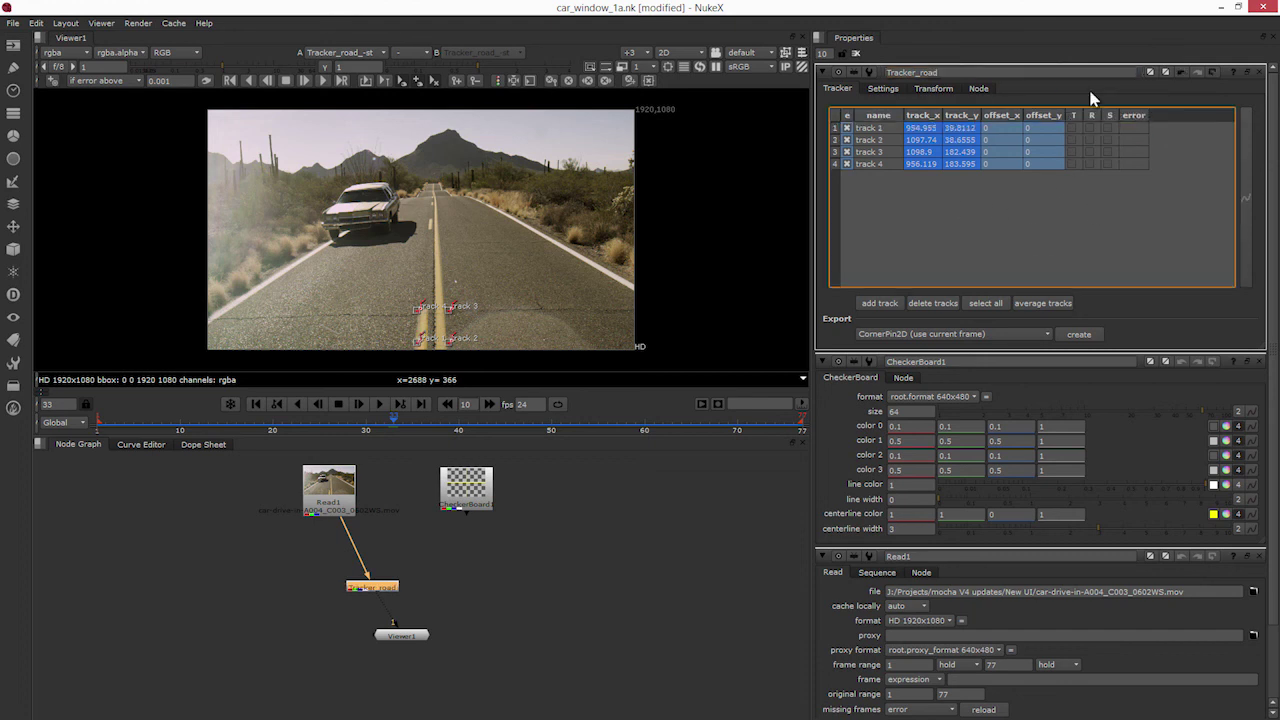
drag(1072, 128, 1073, 164)
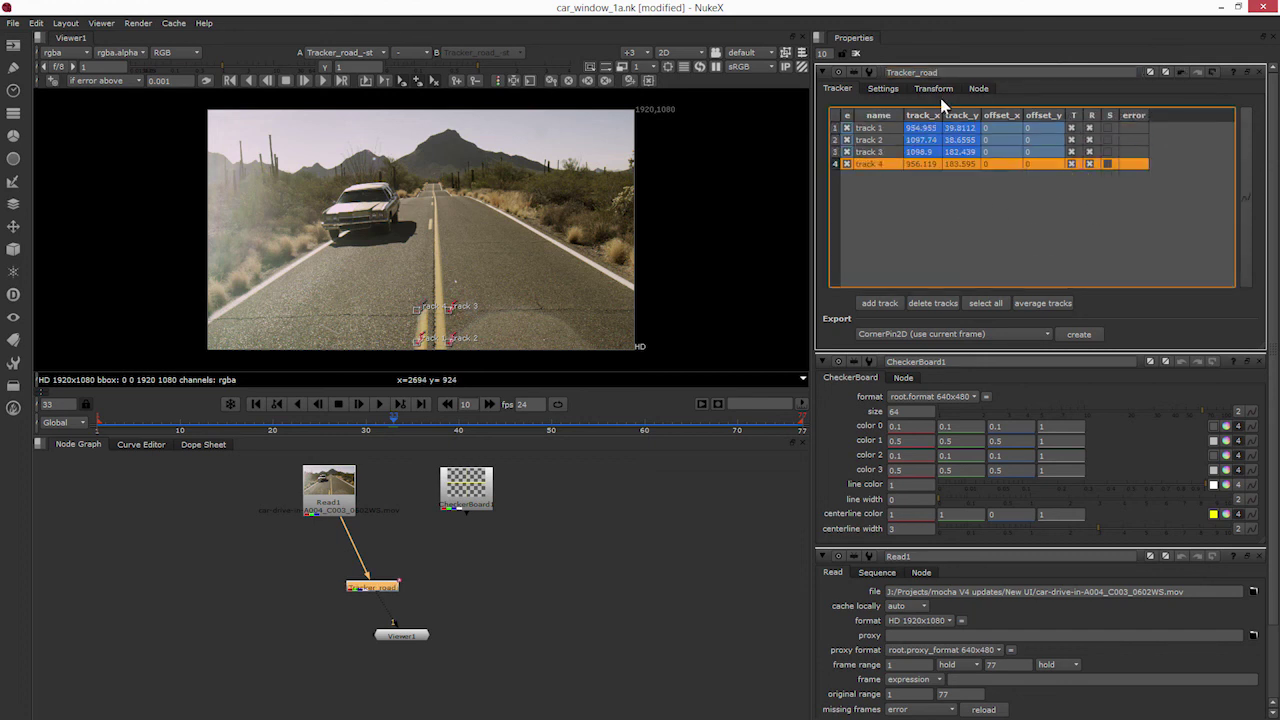
- Set the tracker's transform mode to stabilize and play back the steadied road footage
click(933, 88)
click(948, 108)
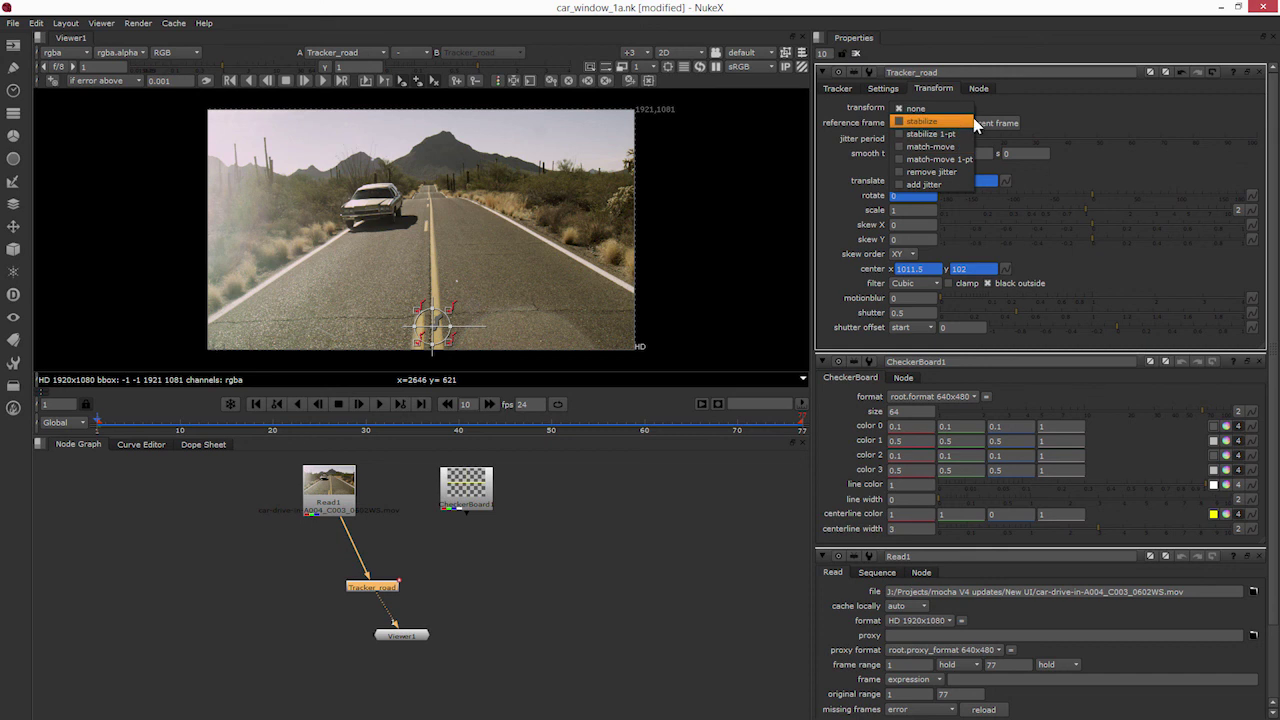
click(962, 123)
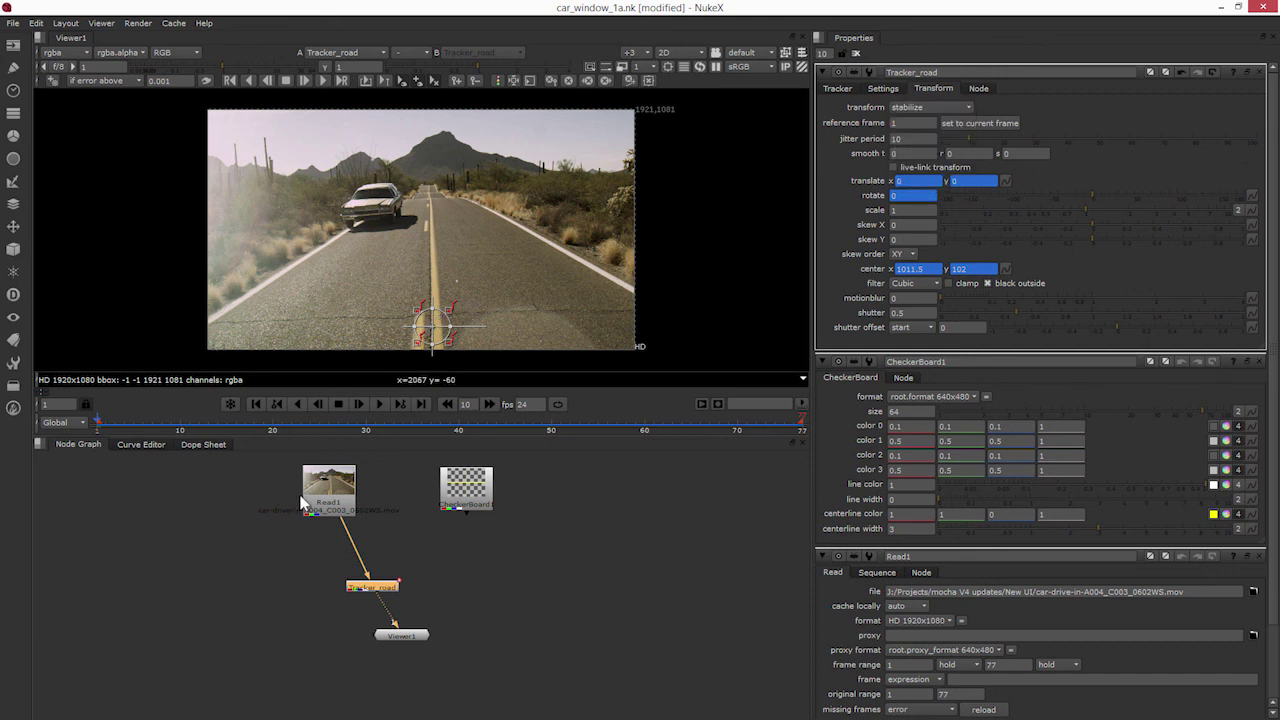
click(380, 404)
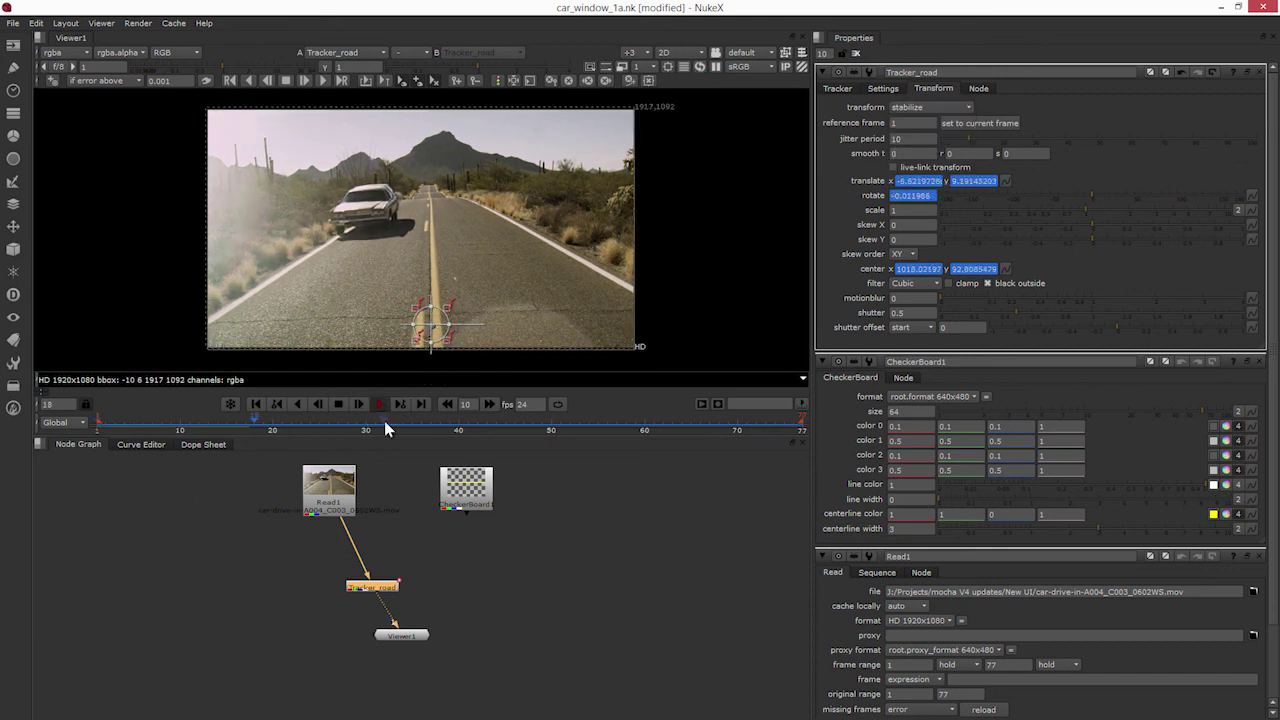